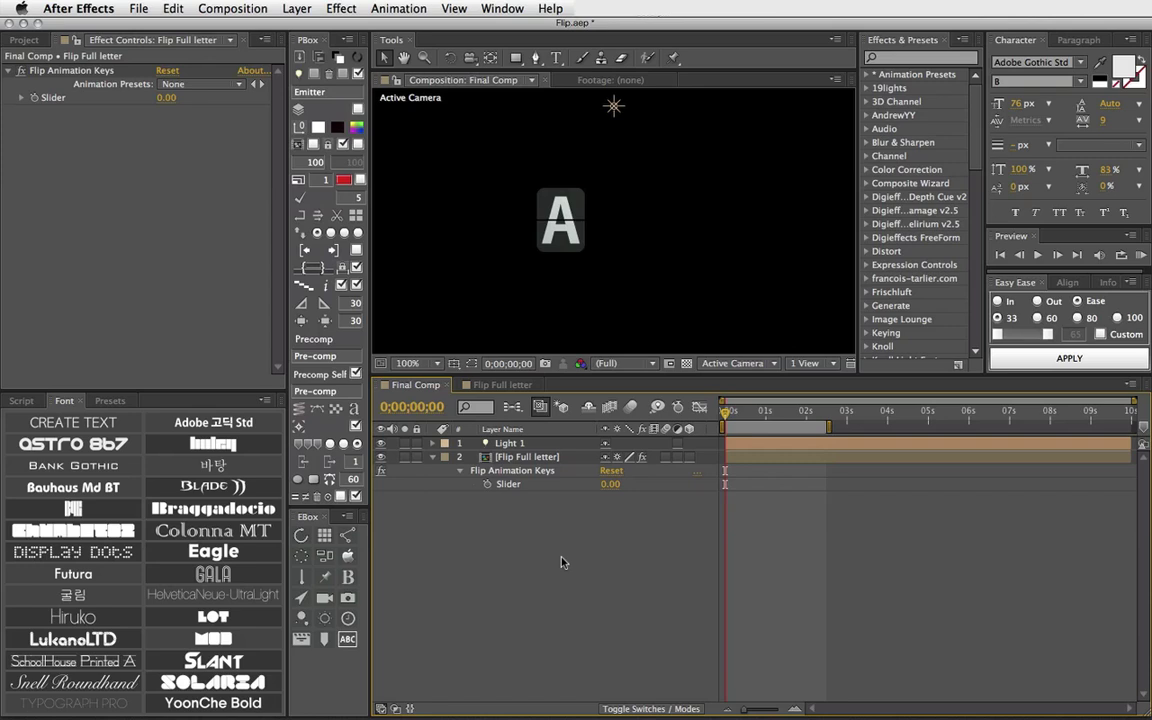
Select the Flip Full letter layer, preview its first second, and reveal its Flip Animation Keys effect.
click(533, 459)
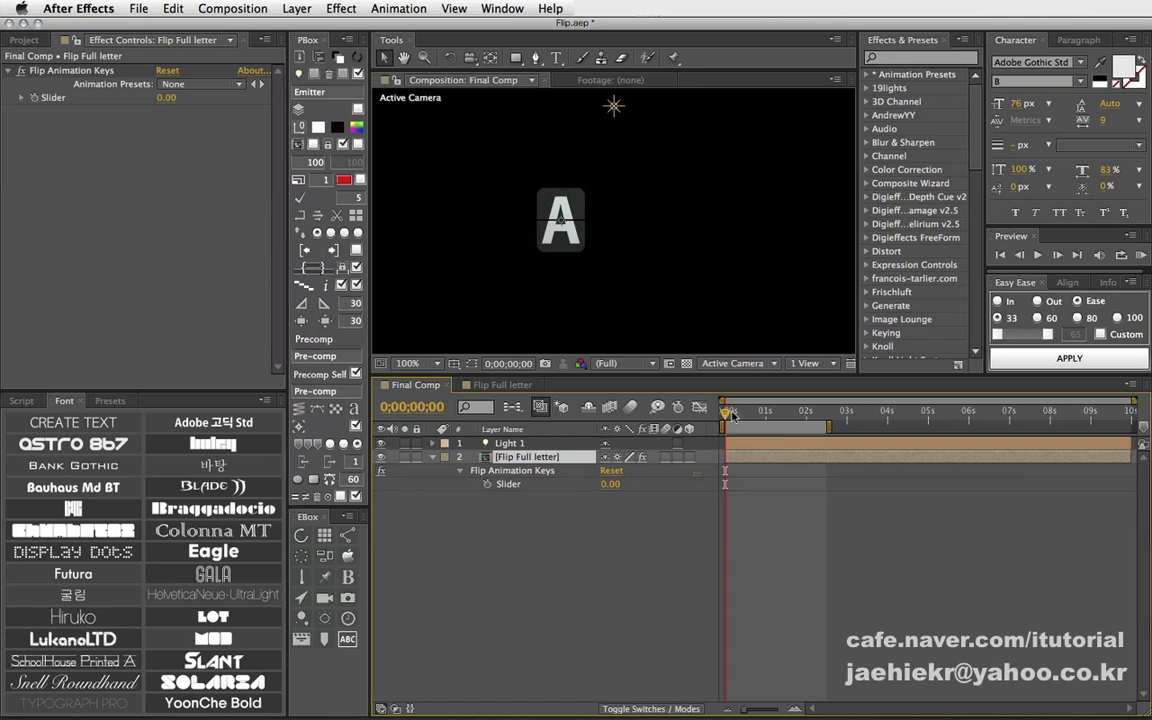
drag(729, 416, 708, 418)
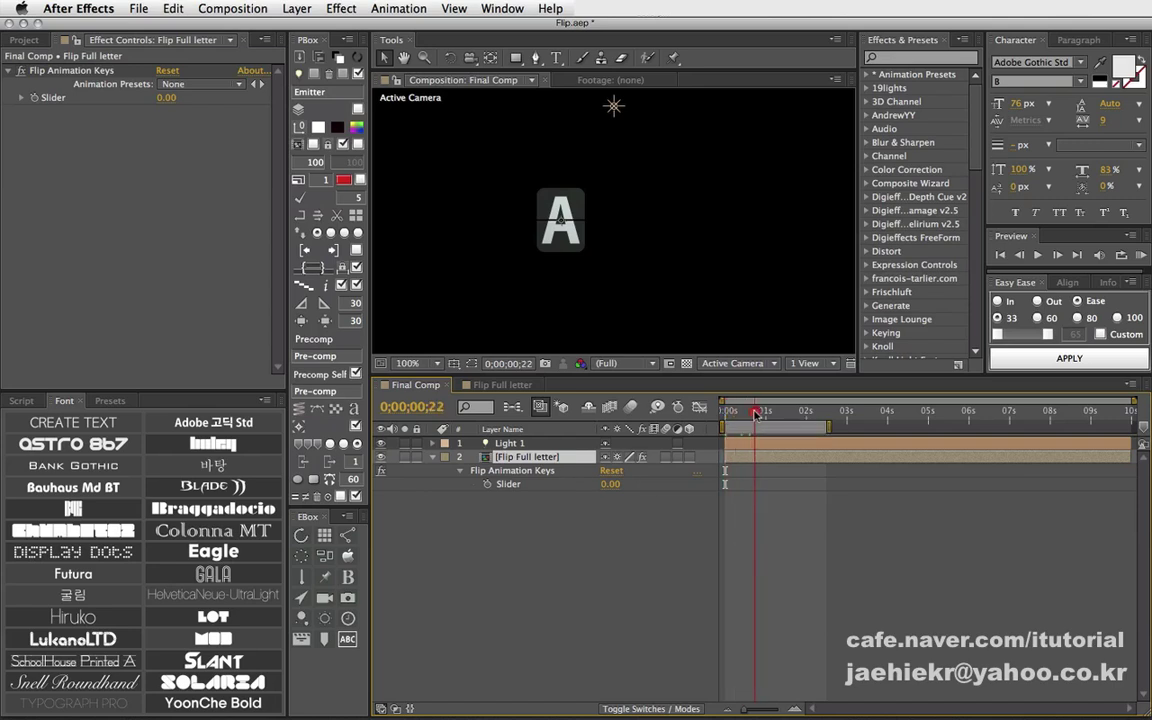
click(521, 497)
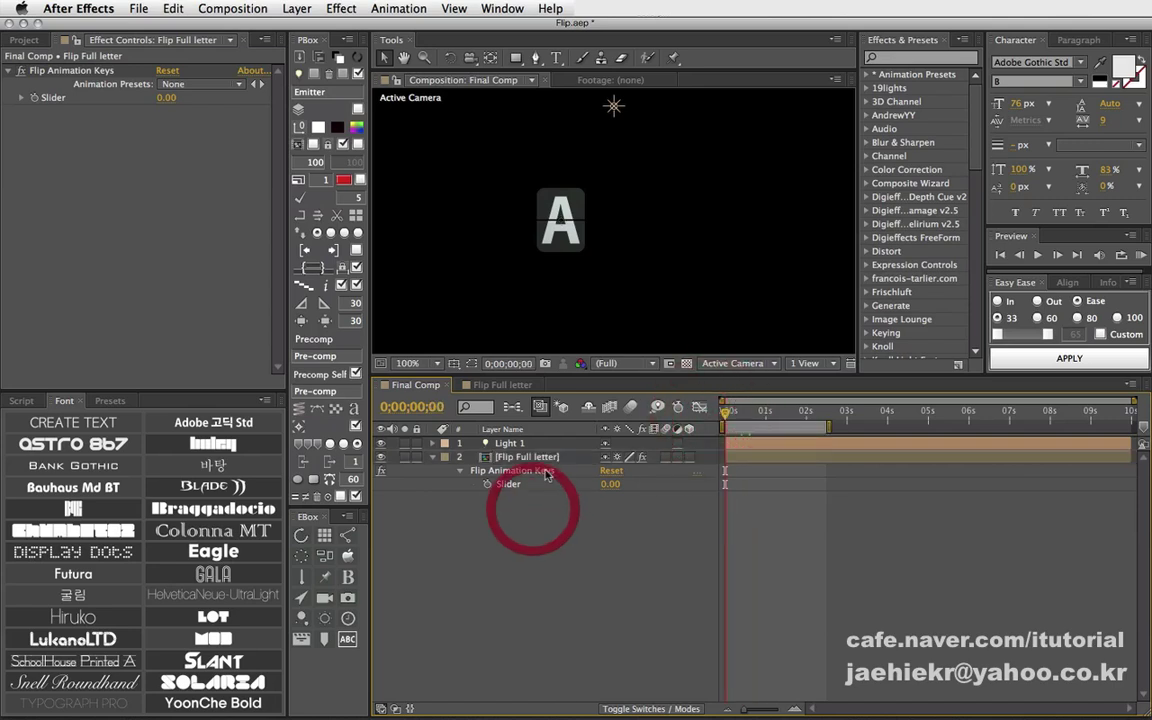
click(506, 456)
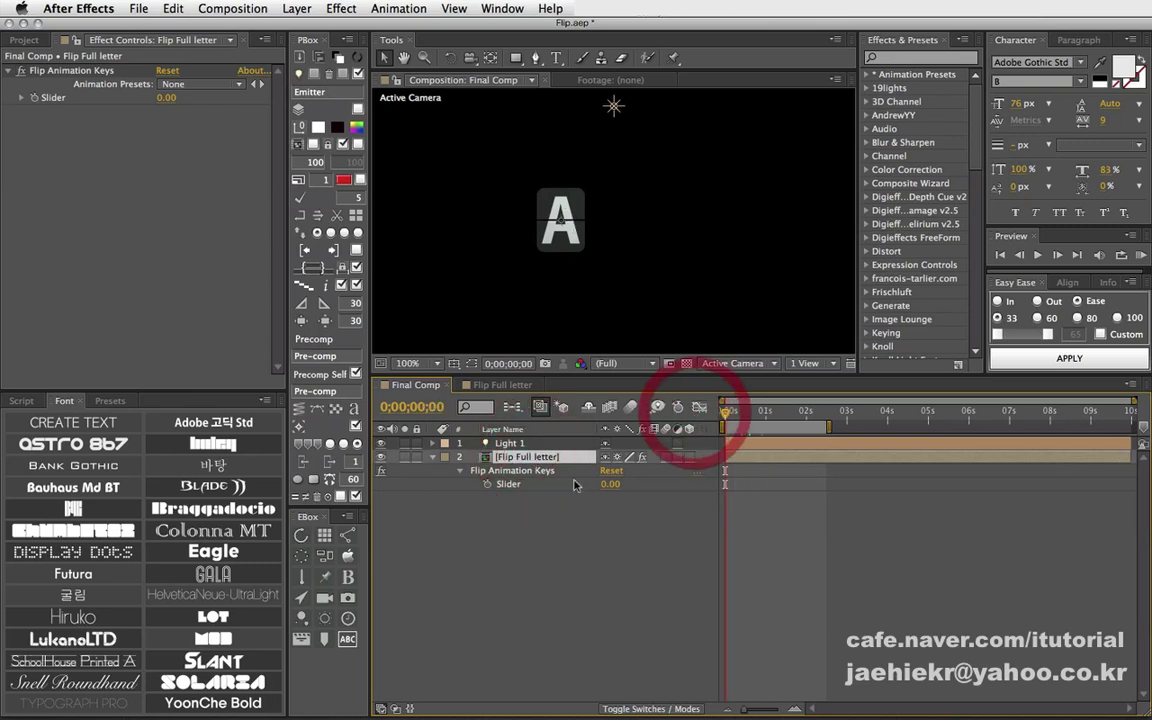
click(546, 459)
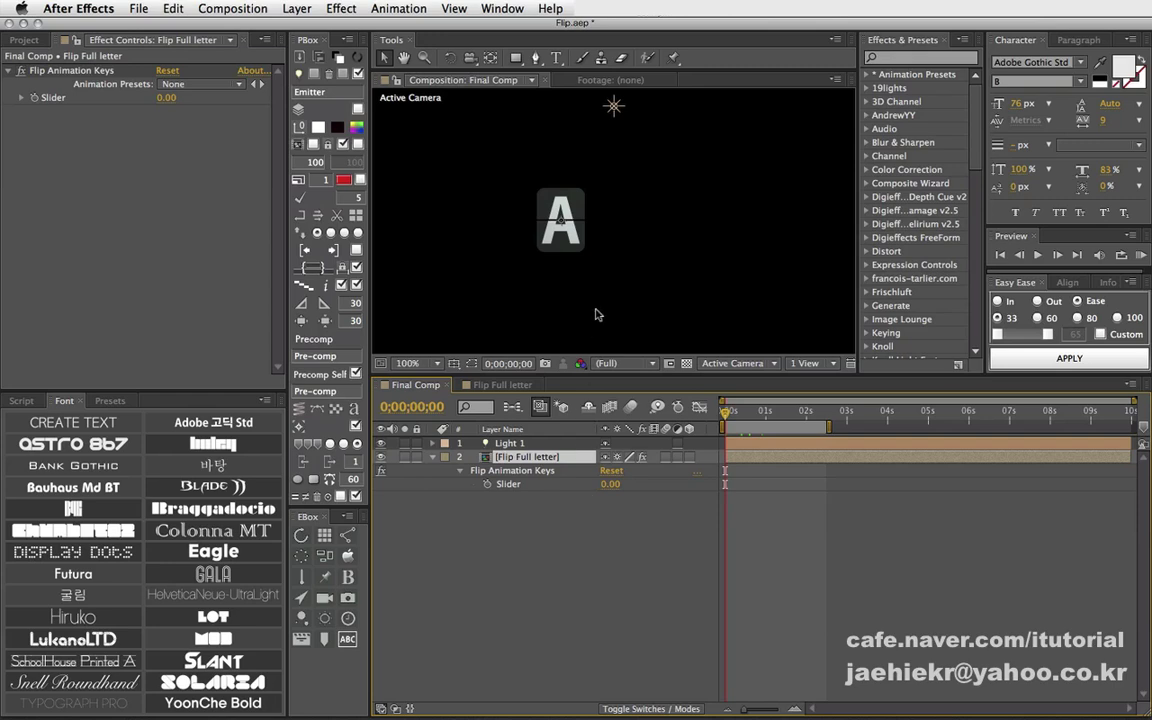
click(512, 470)
click(478, 500)
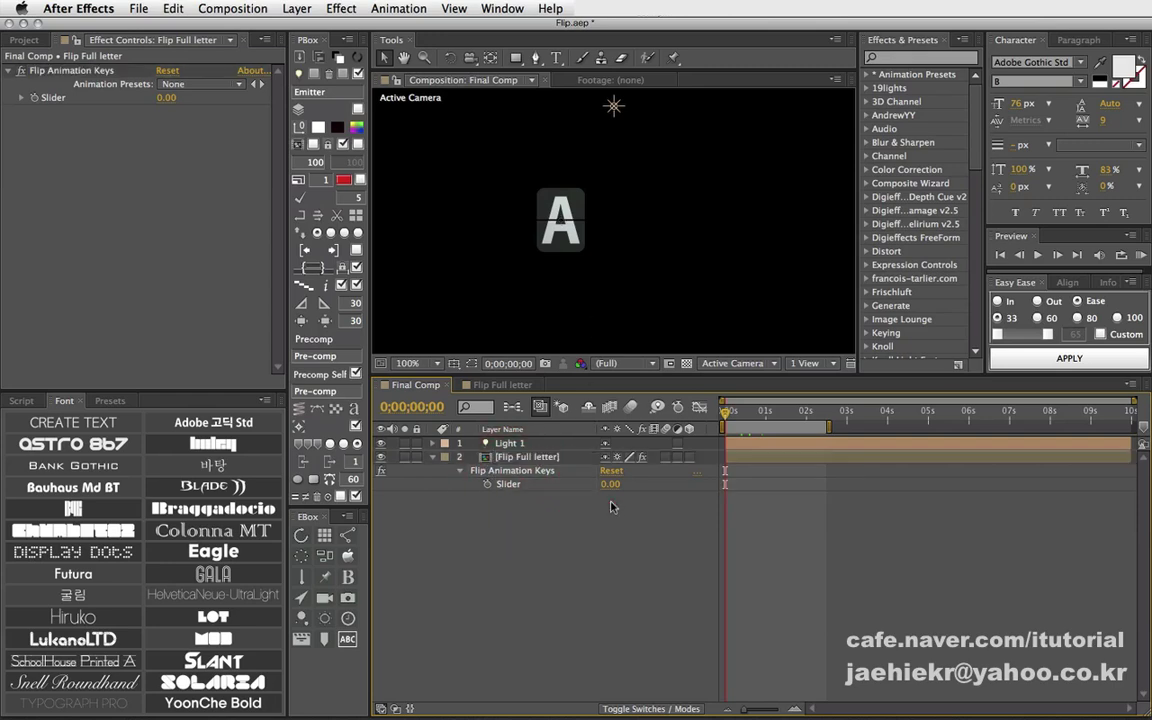
Scrub the Slider up to 9.20 (J), then enter 1 (B) and 0 (A).
click(612, 485)
drag(610, 484, 661, 493)
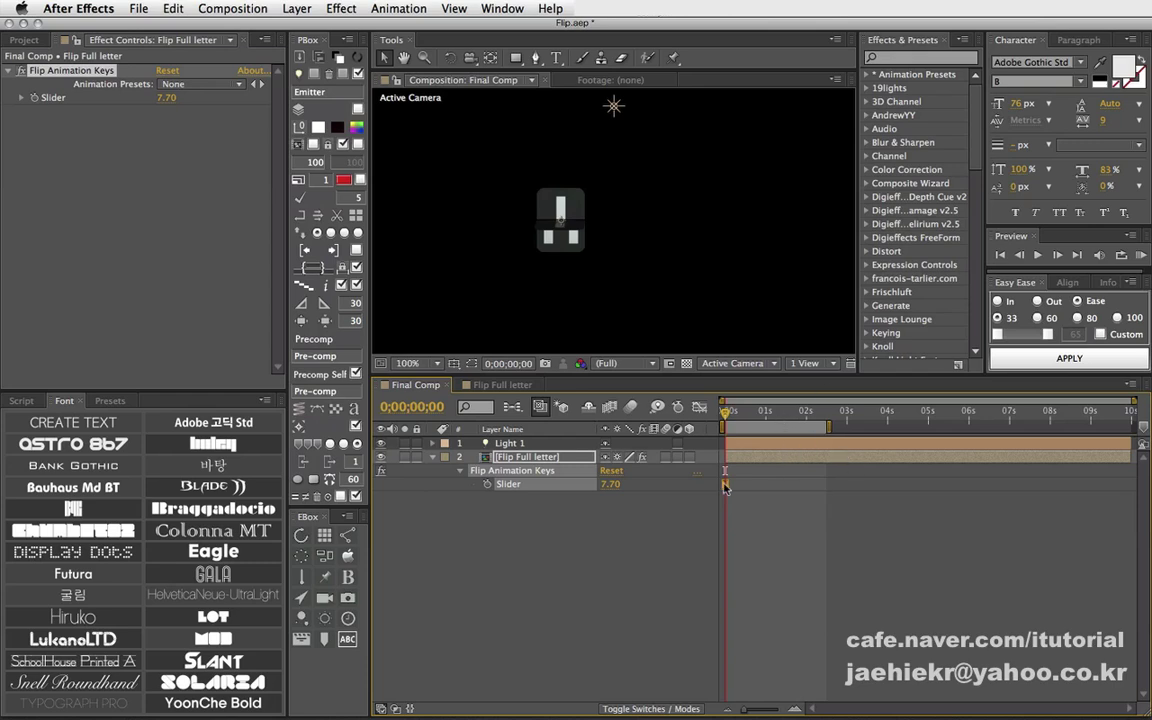
drag(610, 484, 622, 484)
click(614, 484)
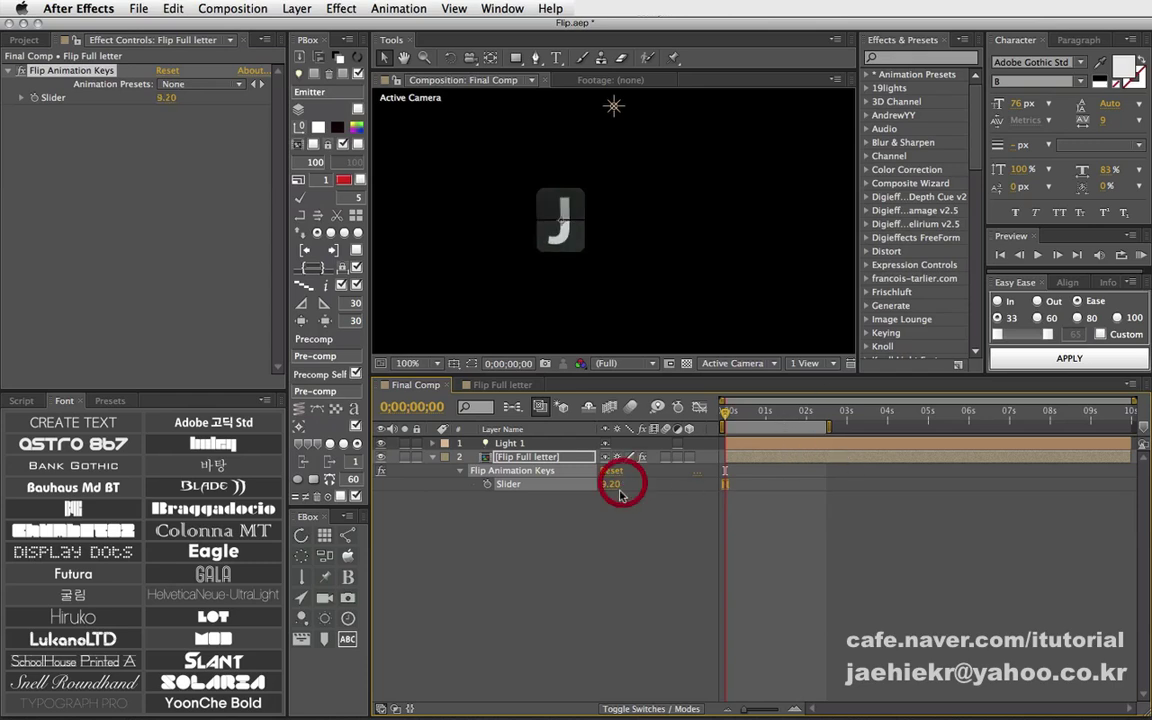
text(1)
key(Return)
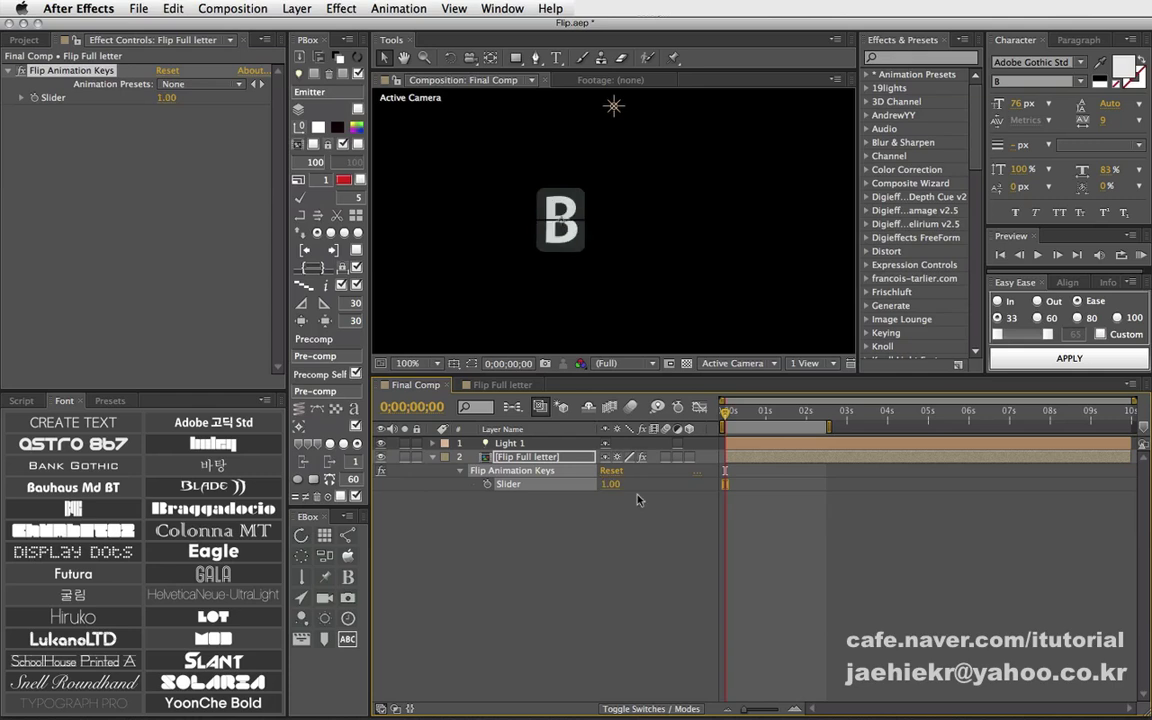
click(609, 484)
text(0)
key(Return)
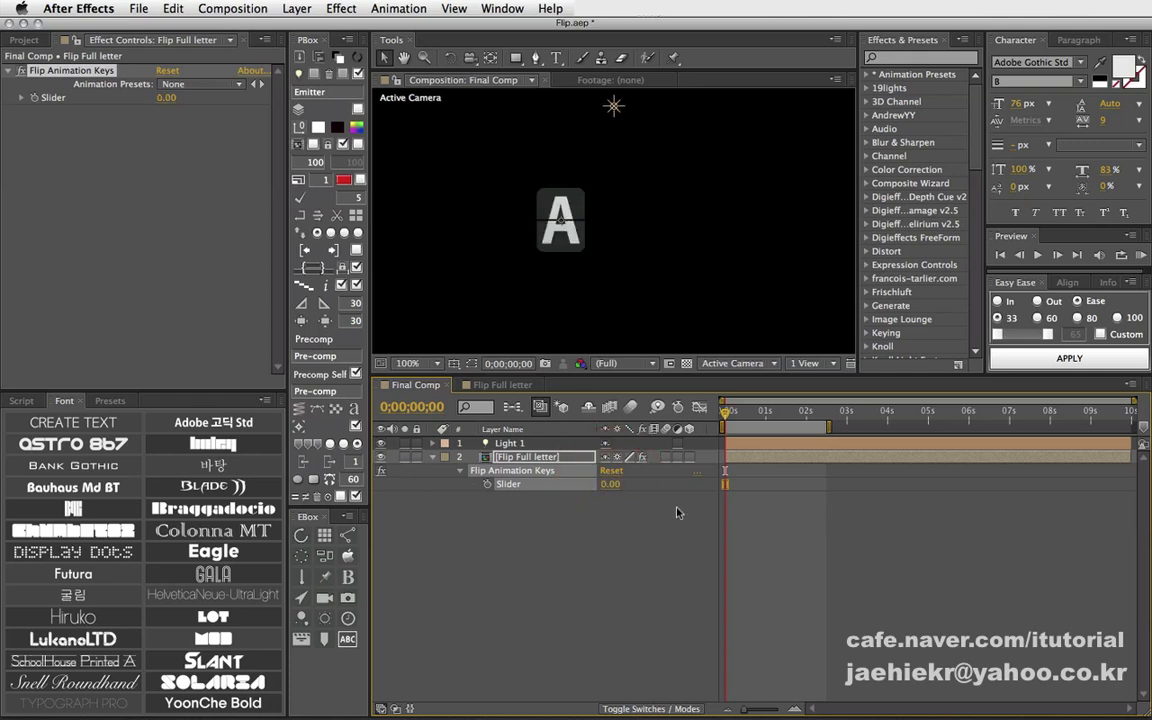
Enter Slider values 1 (B) and 2 (C), then scrub from 13 upward, ending on Q at 16.20.
click(622, 514)
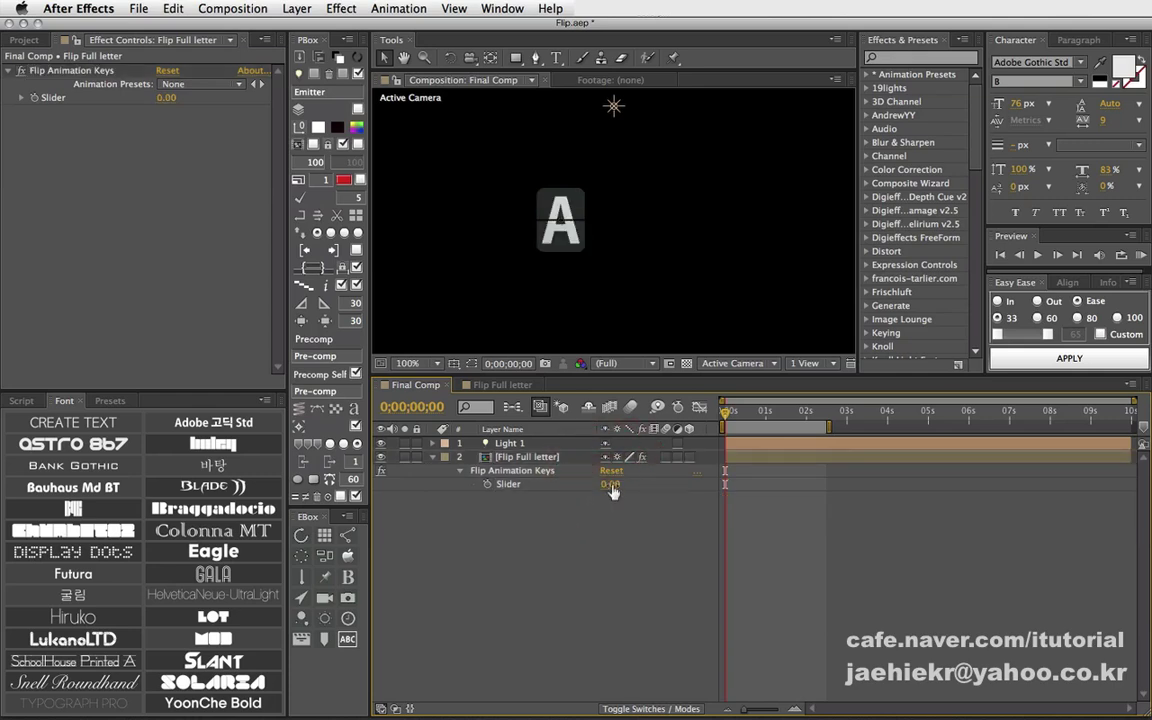
click(610, 484)
text(1)
key(Return)
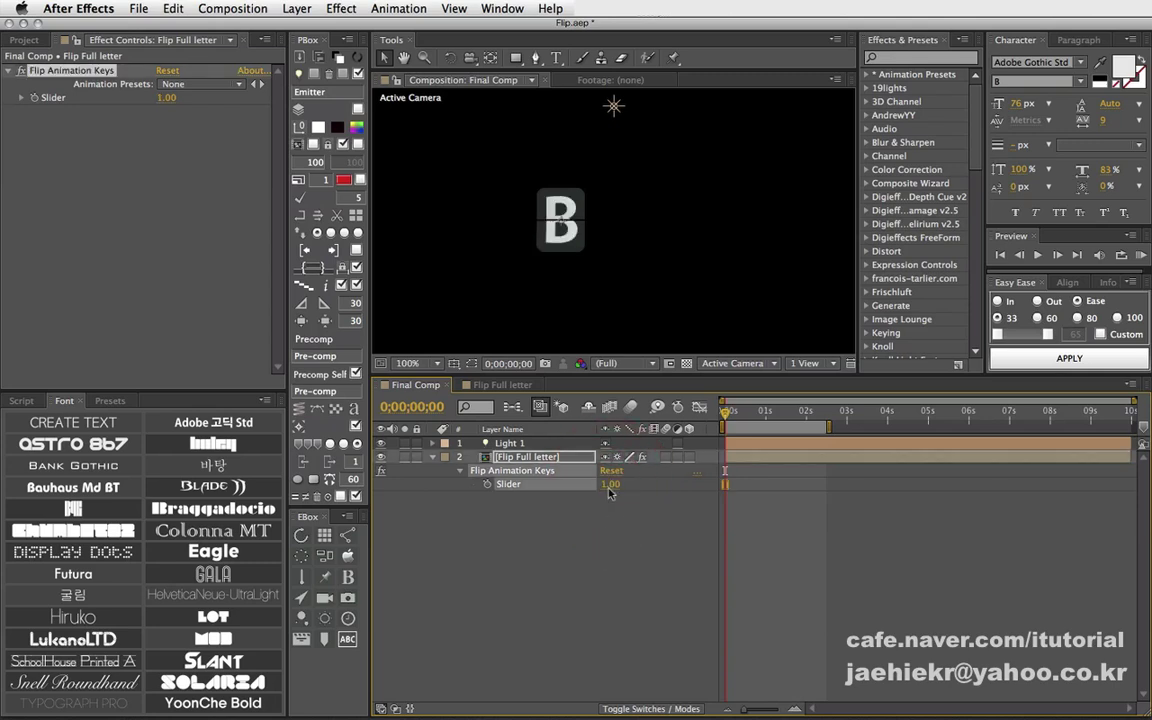
click(609, 484)
text(2)
key(Return)
key(Return)
click(617, 502)
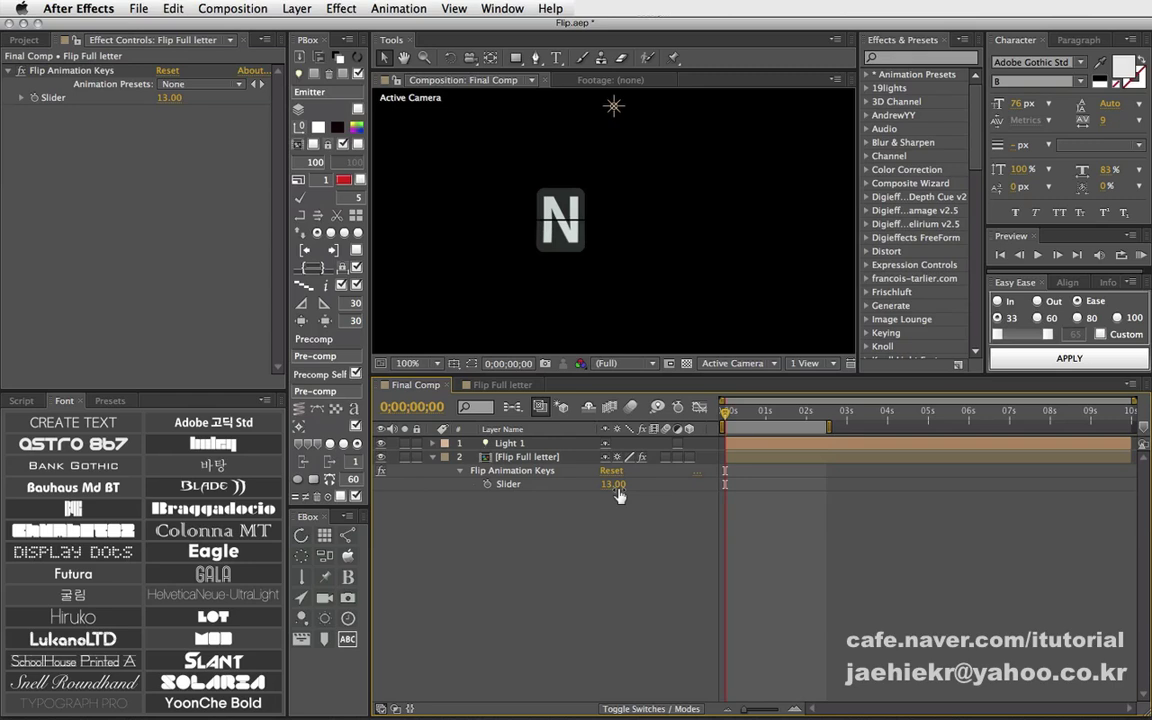
mouse_move(613, 484)
mouse_down()
mouse_move(767, 490)
mouse_move(643, 500)
mouse_up()
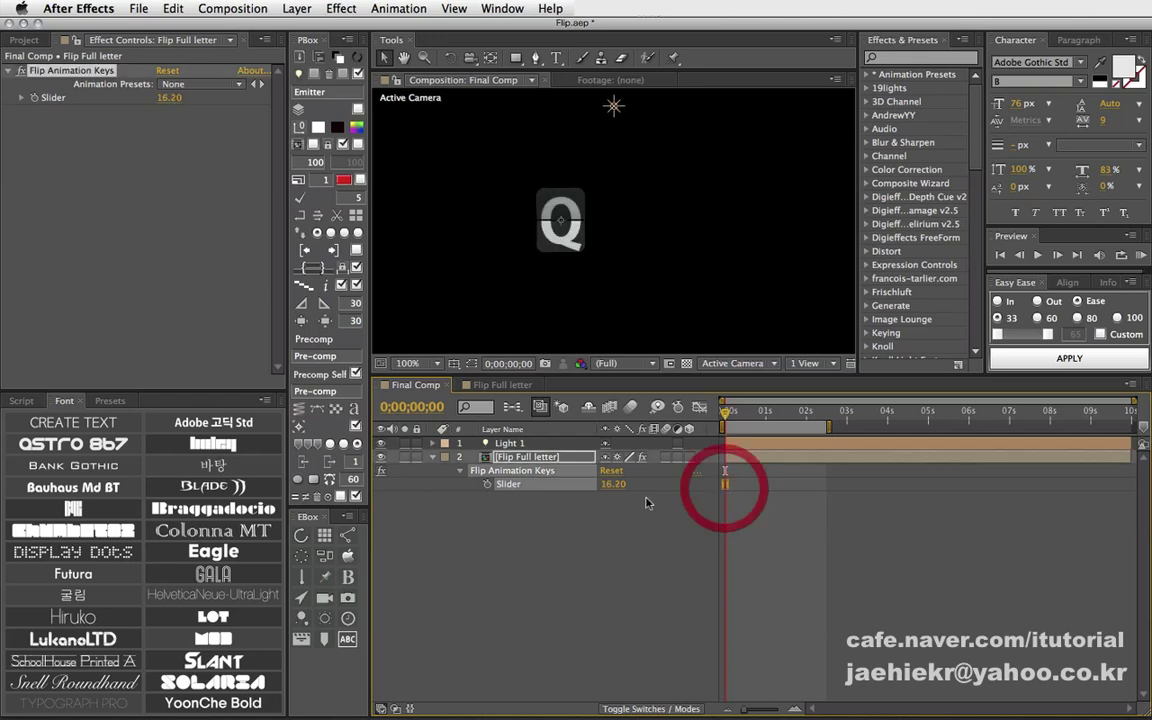
Keyframe the Slider at 4.00 (E) on the first frame and 18.00 (S) at 0;00;01;01.
click(616, 484)
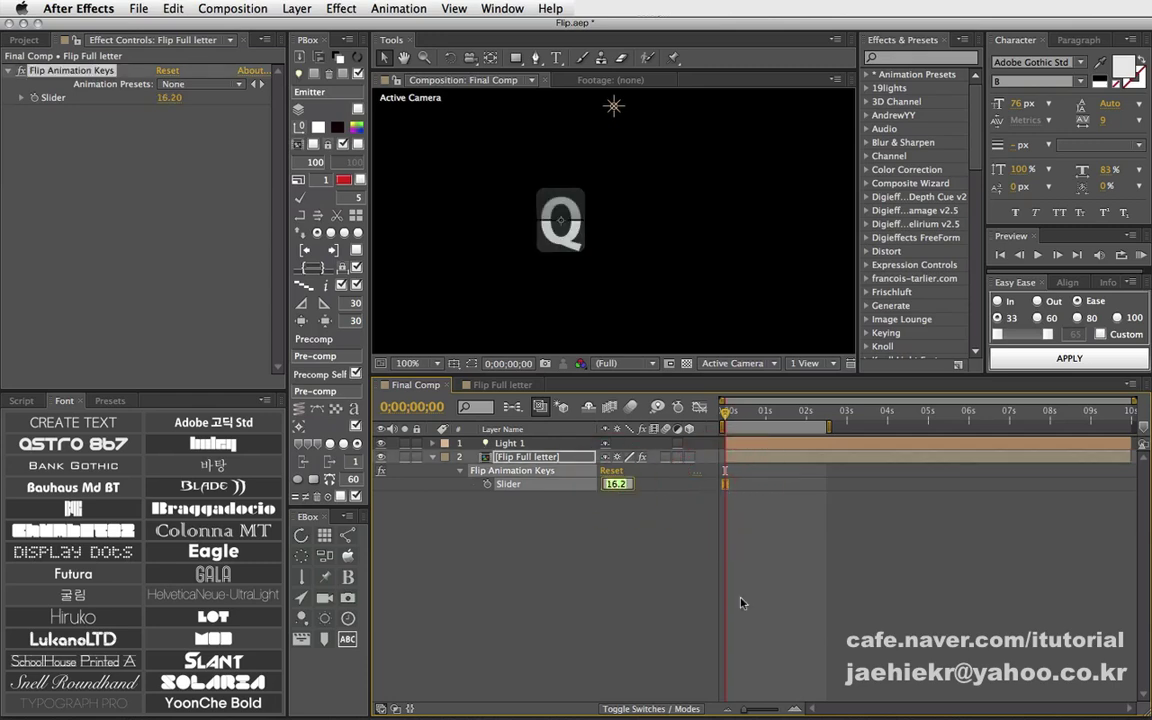
text(4)
key(Return)
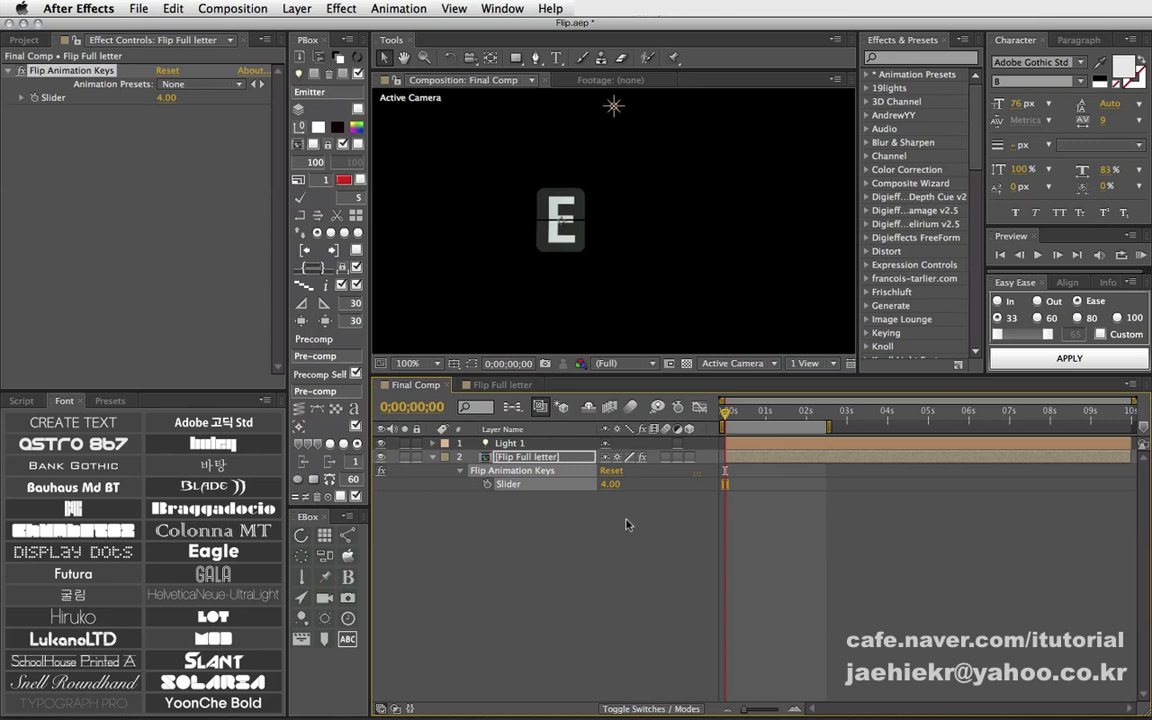
click(487, 484)
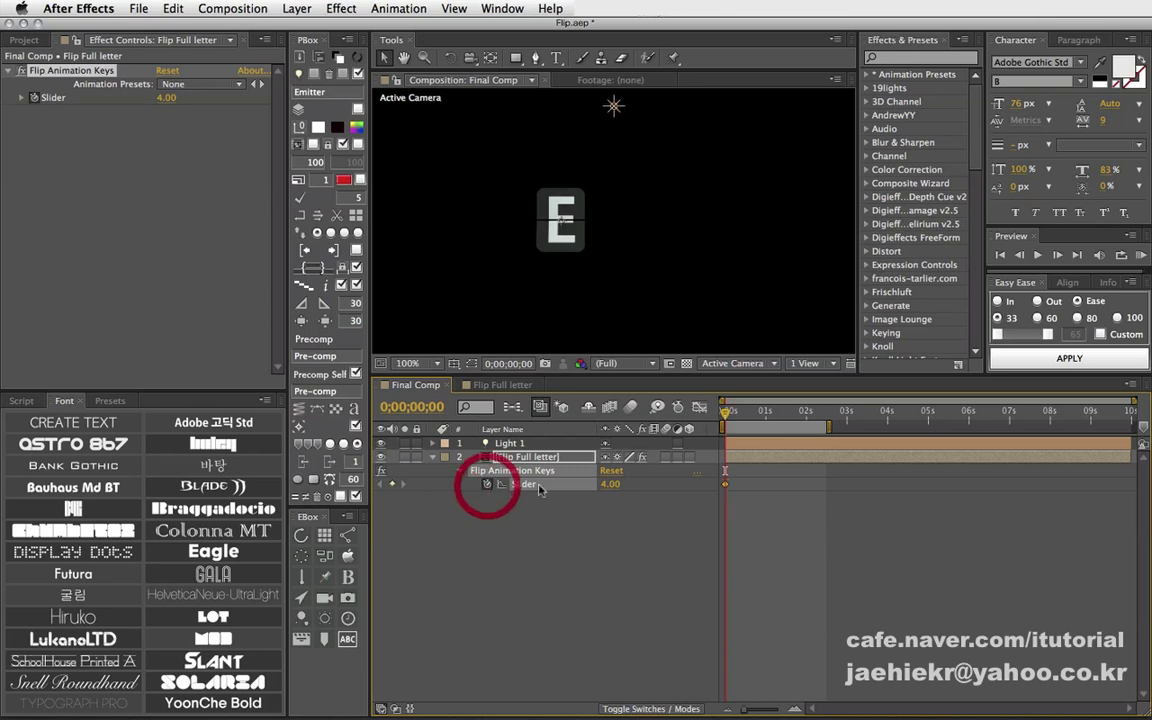
click(767, 413)
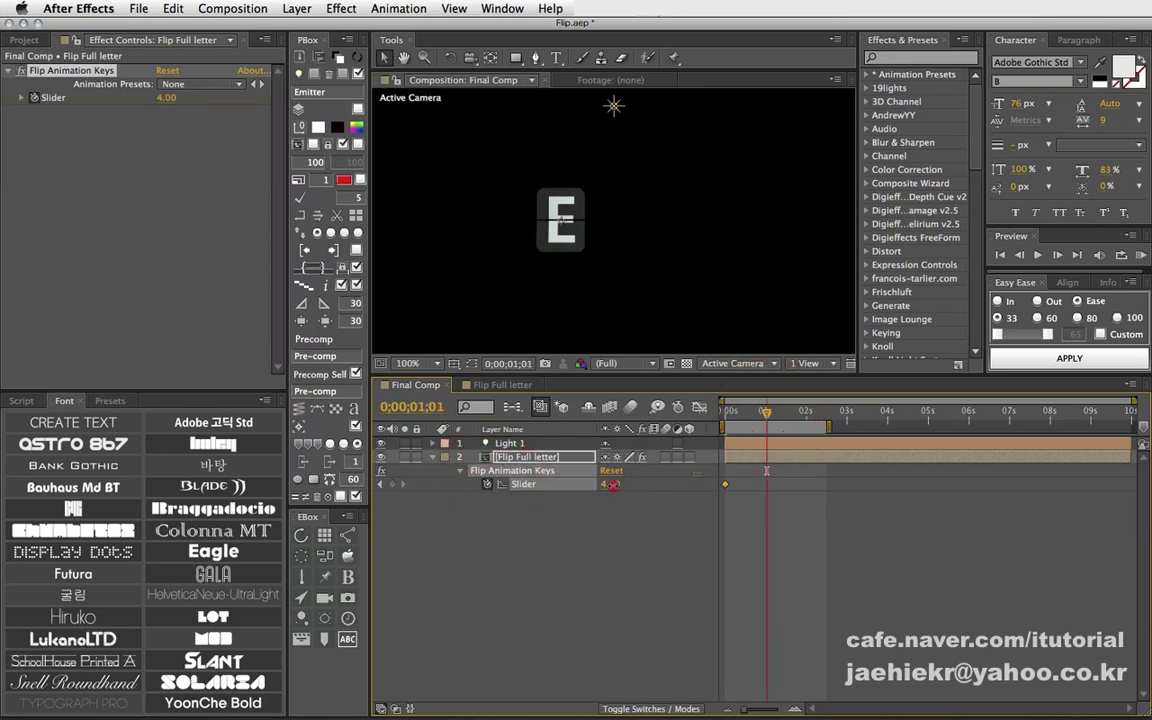
drag(612, 484, 722, 485)
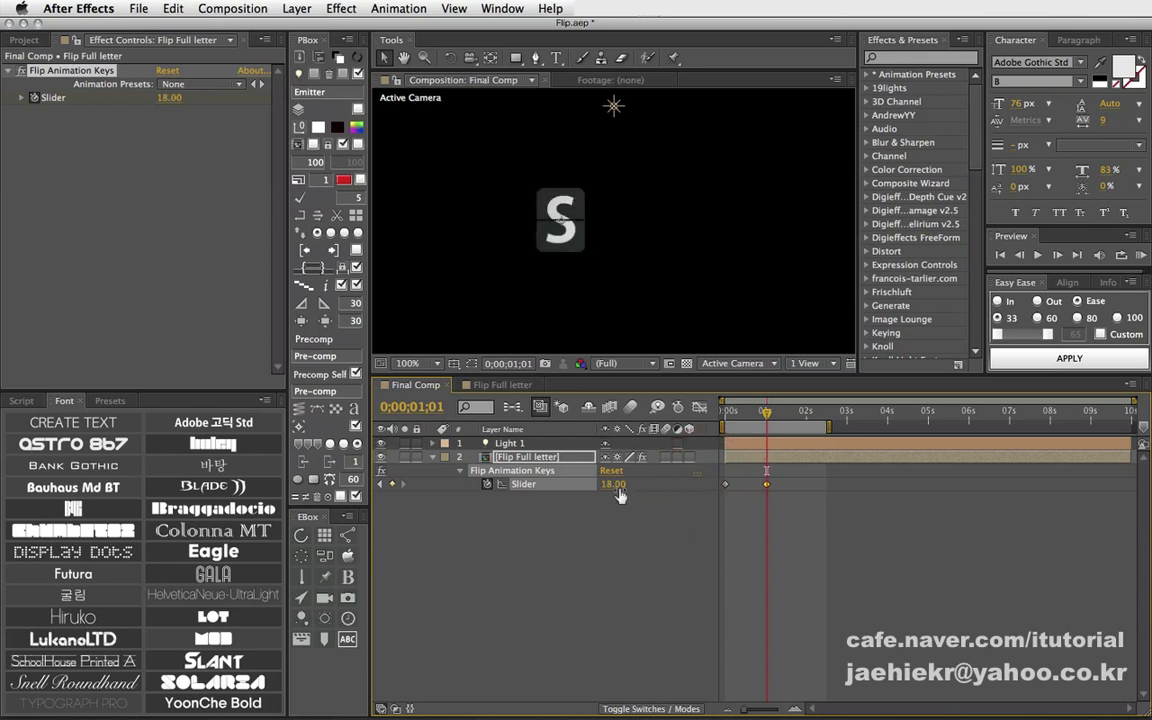
Duplicate the flip tile layer with Ctrl+D and drag the copy to the right of the first.
click(540, 506)
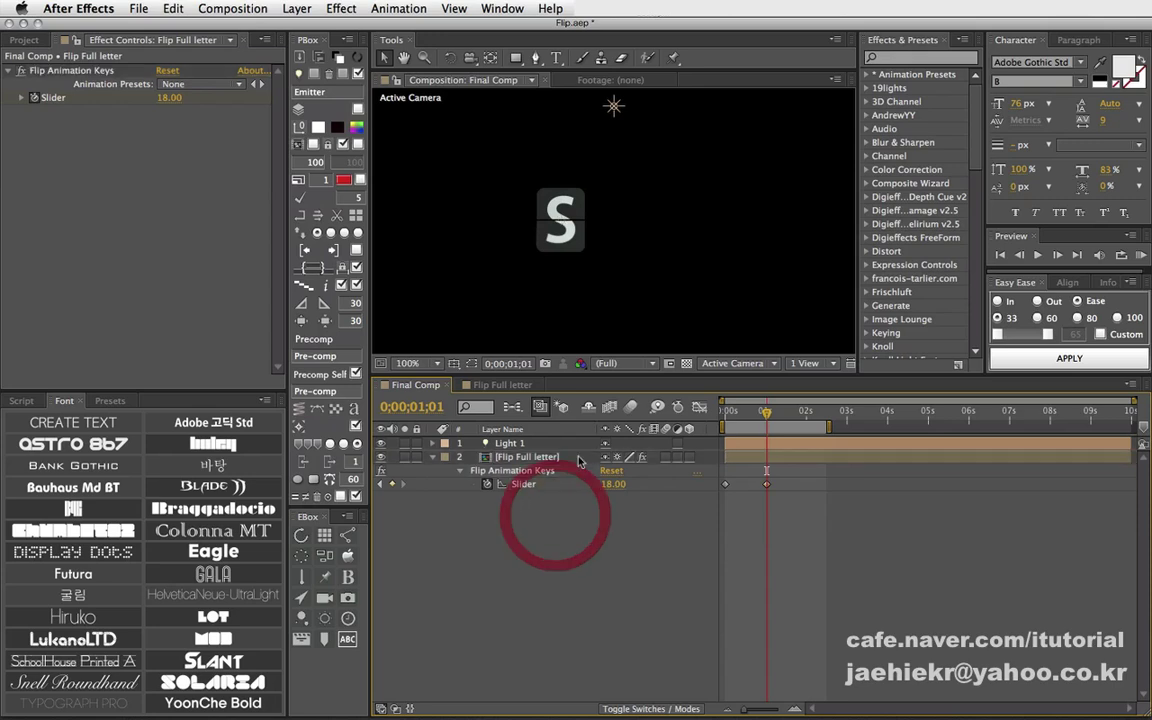
click(553, 456)
key(ctrl+d)
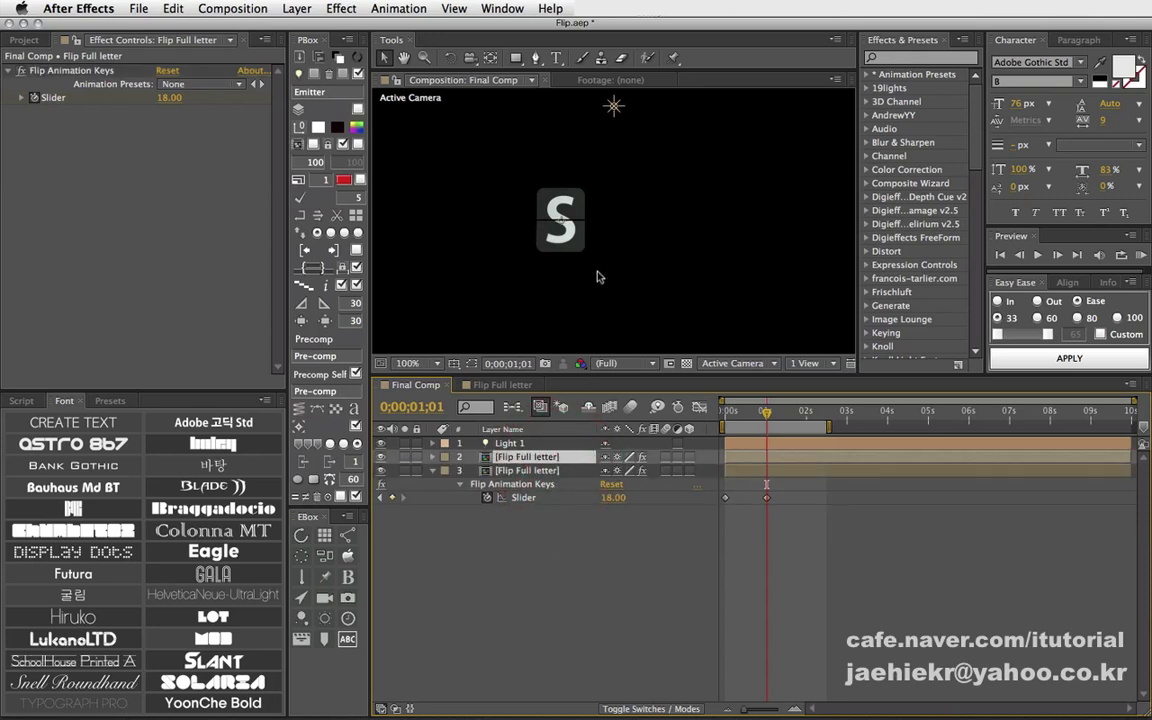
drag(570, 240, 620, 240)
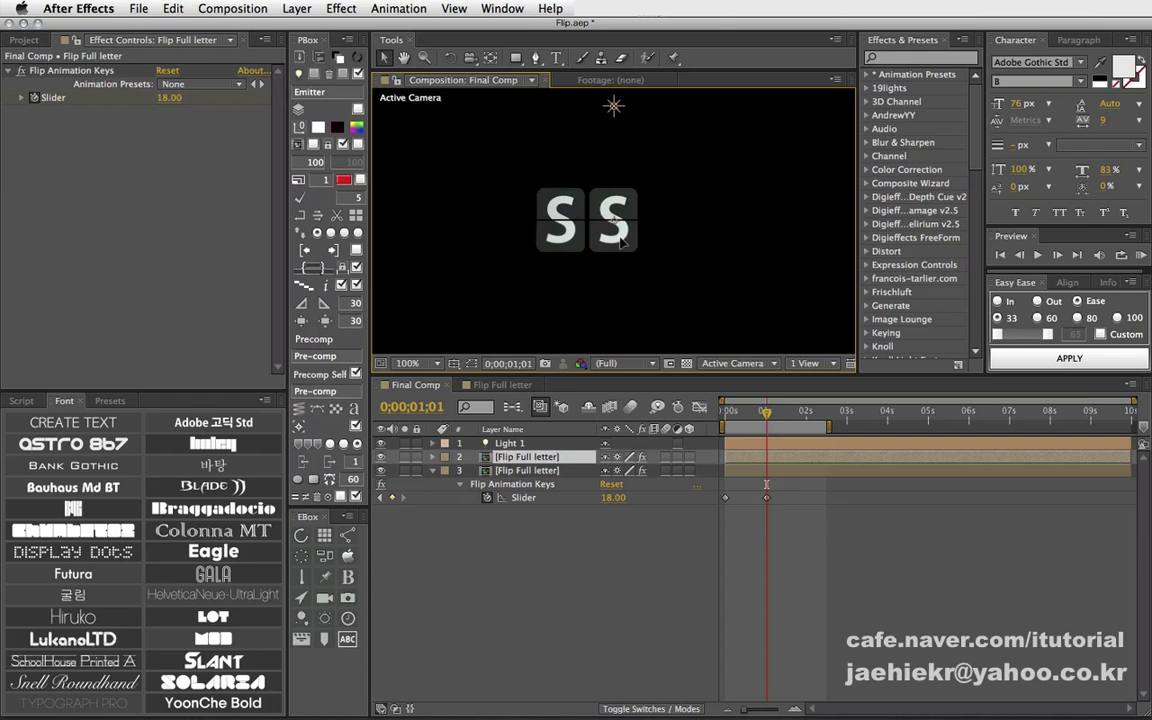
click(618, 236)
Reveal both layers' Slider keyframes and return the time indicator to the first frame.
click(527, 456)
key(e)
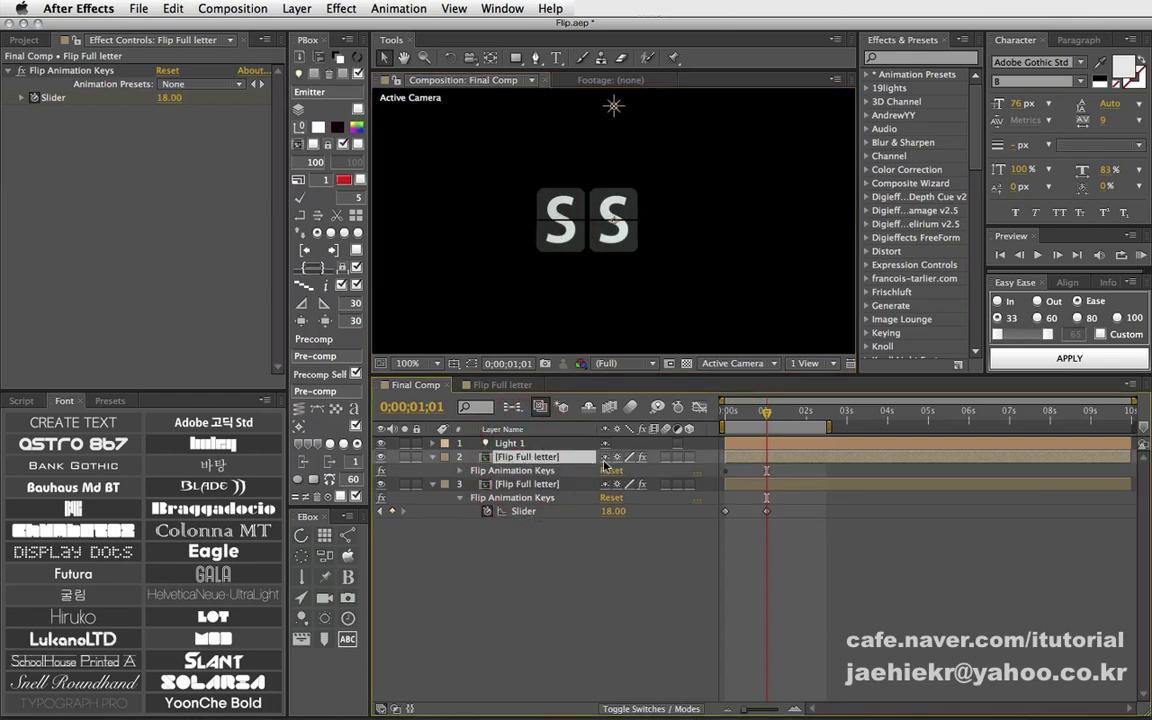
click(461, 471)
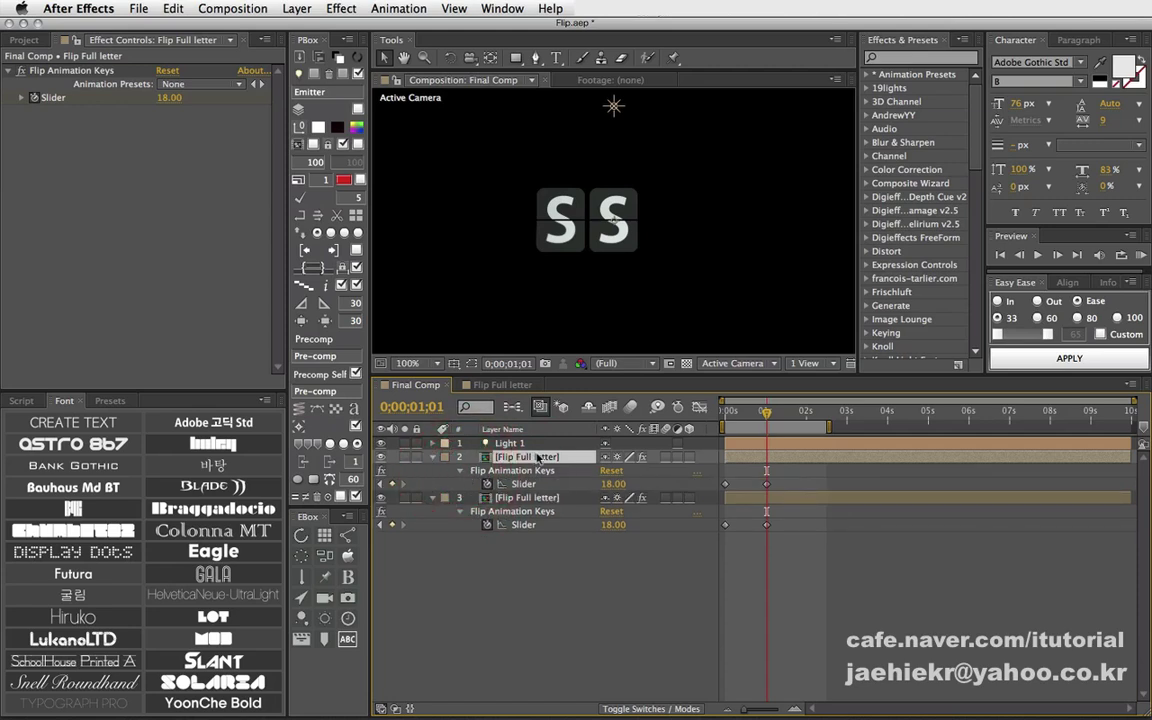
click(527, 497)
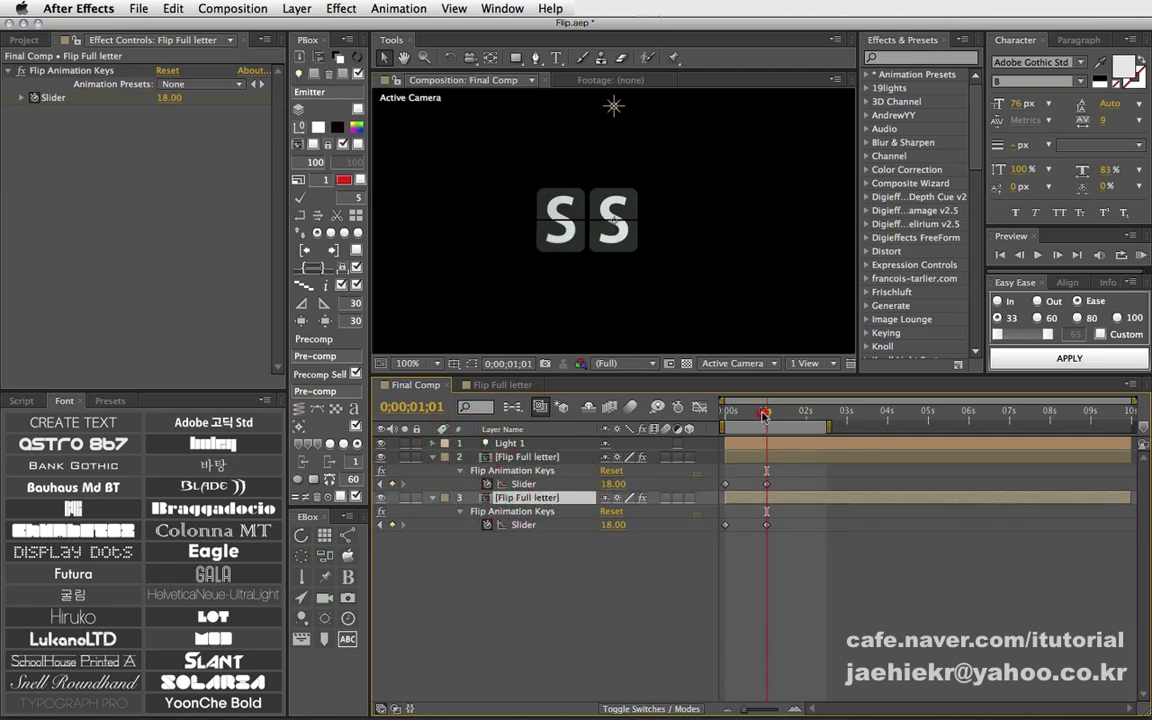
drag(765, 413, 725, 413)
Set the second tile's starting Slider to 14 (O), undoing the same mistaken edit on the first tile.
click(520, 485)
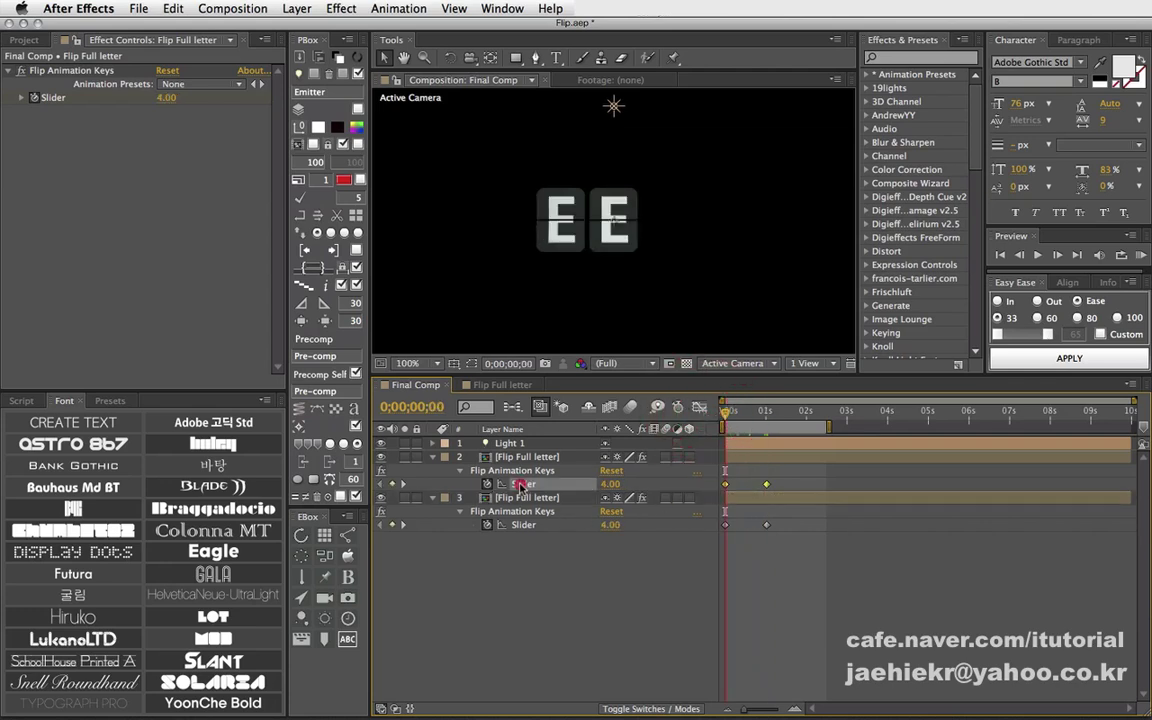
click(611, 484)
text(14)
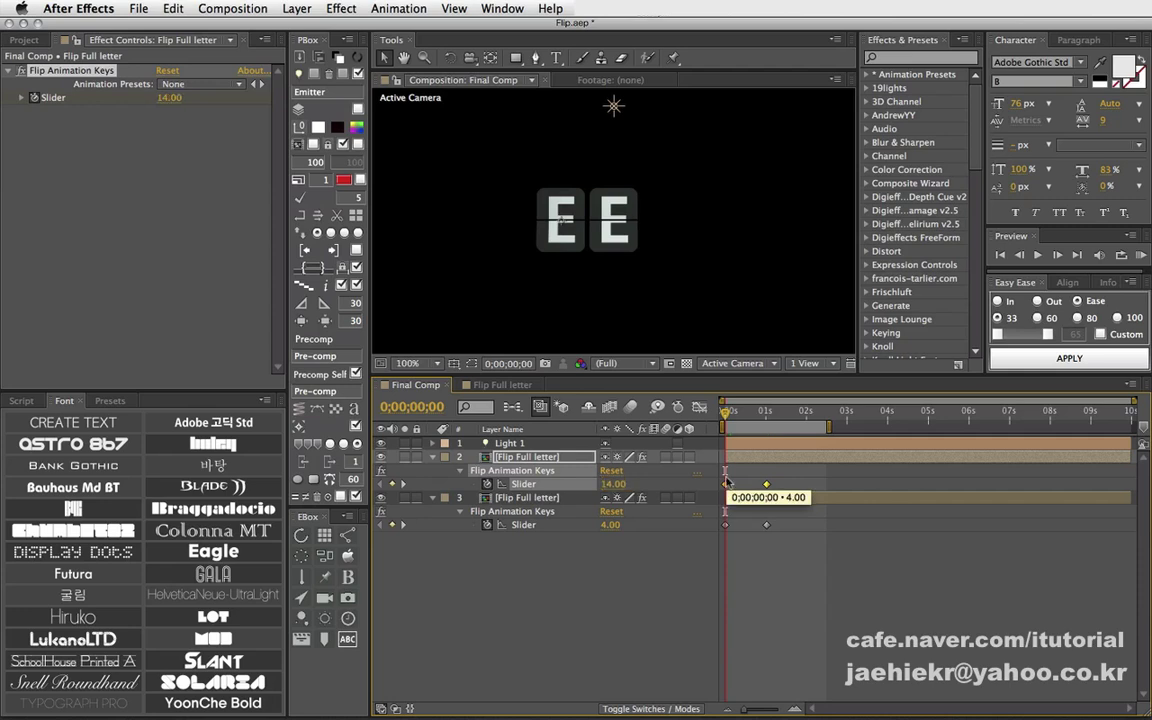
key(Return)
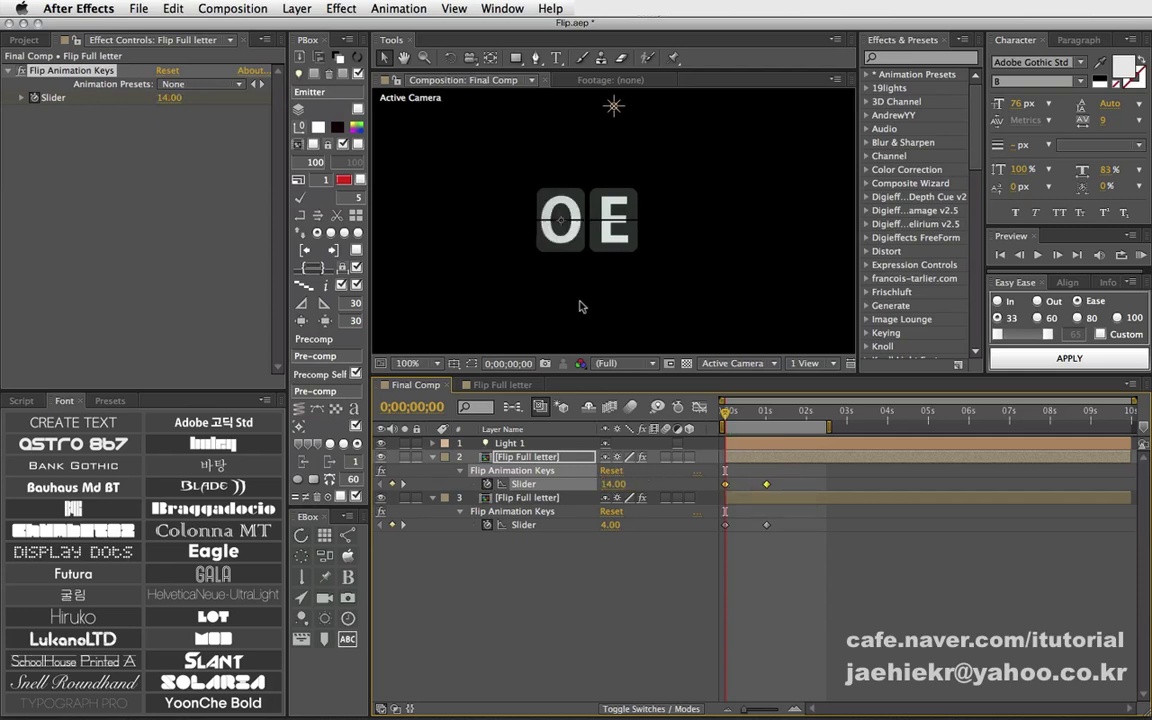
key(ctrl+z)
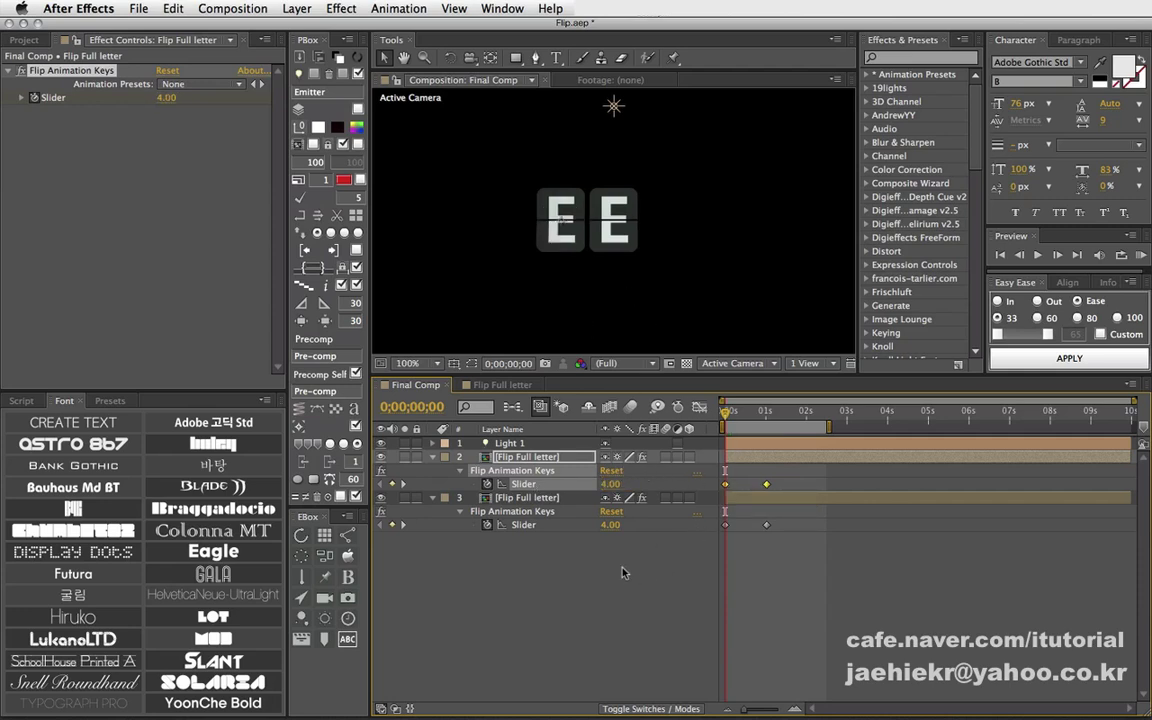
click(523, 524)
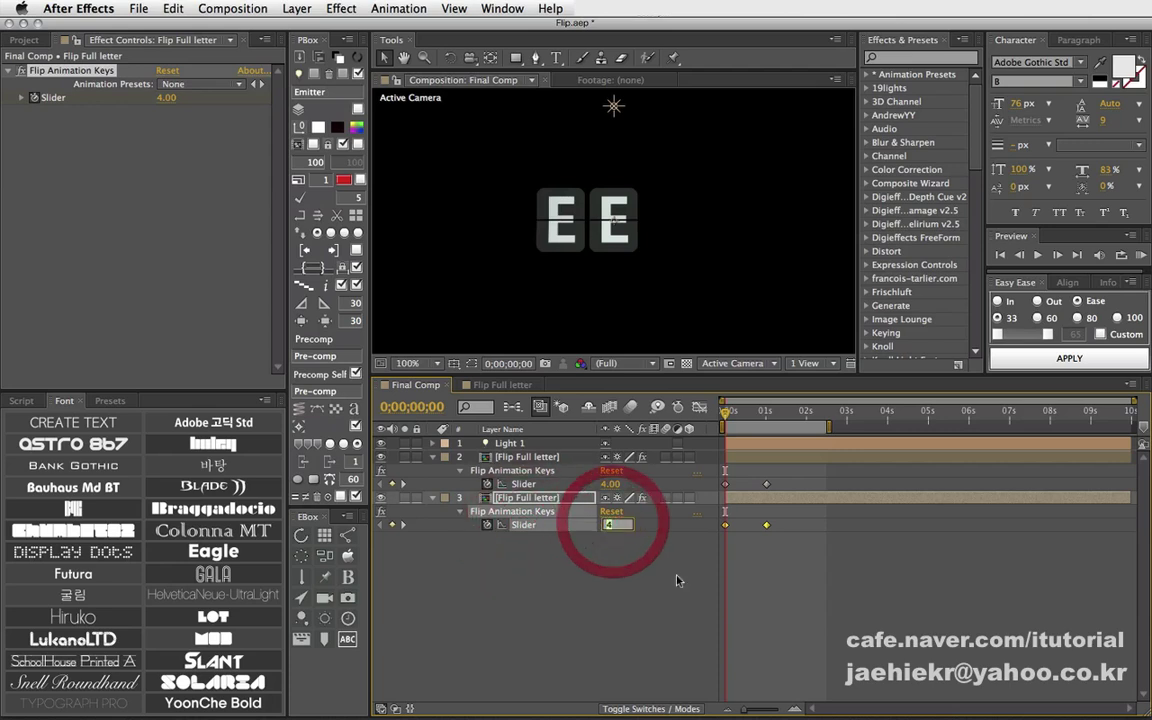
click(610, 524)
text(14)
key(Return)
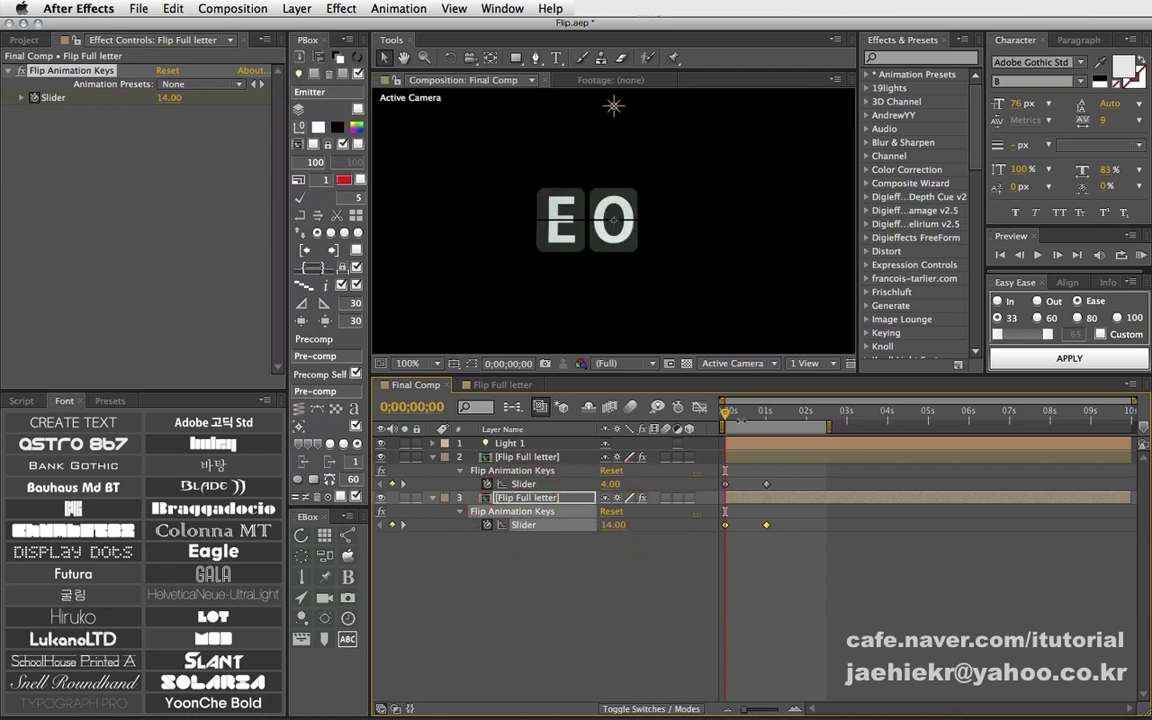
At 0;00;01;01, scrub the second tile's Slider to 27 so it lands on B.
click(731, 412)
drag(730, 413, 766, 411)
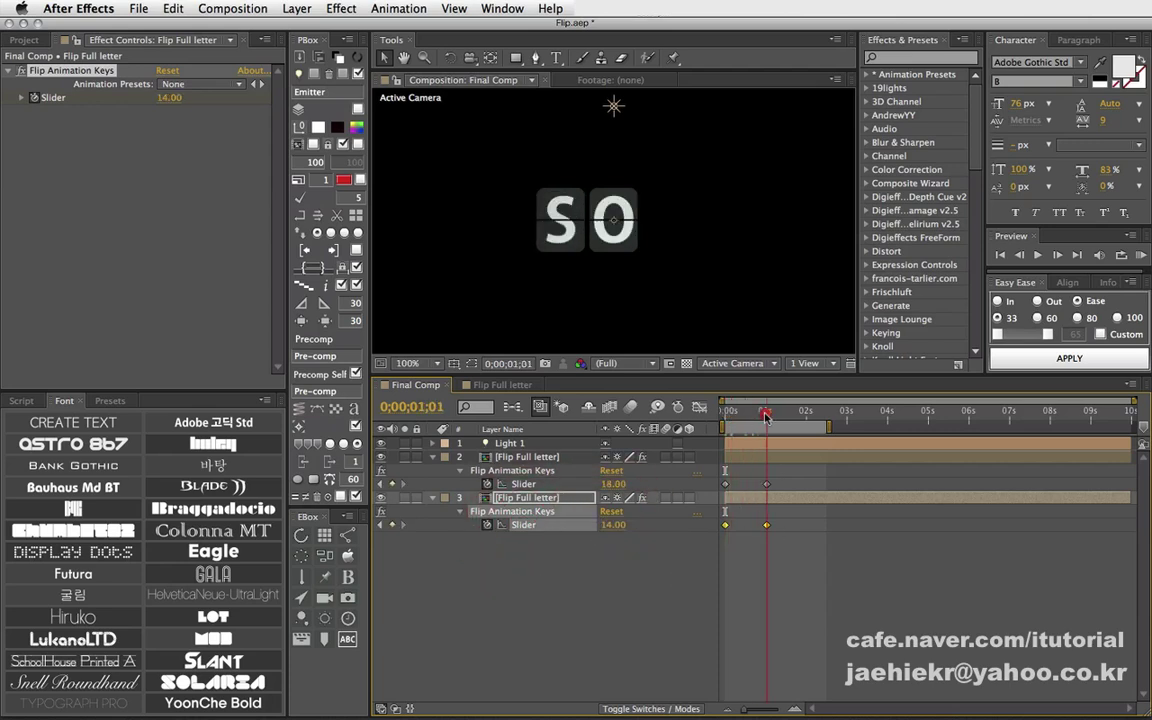
click(610, 539)
click(614, 525)
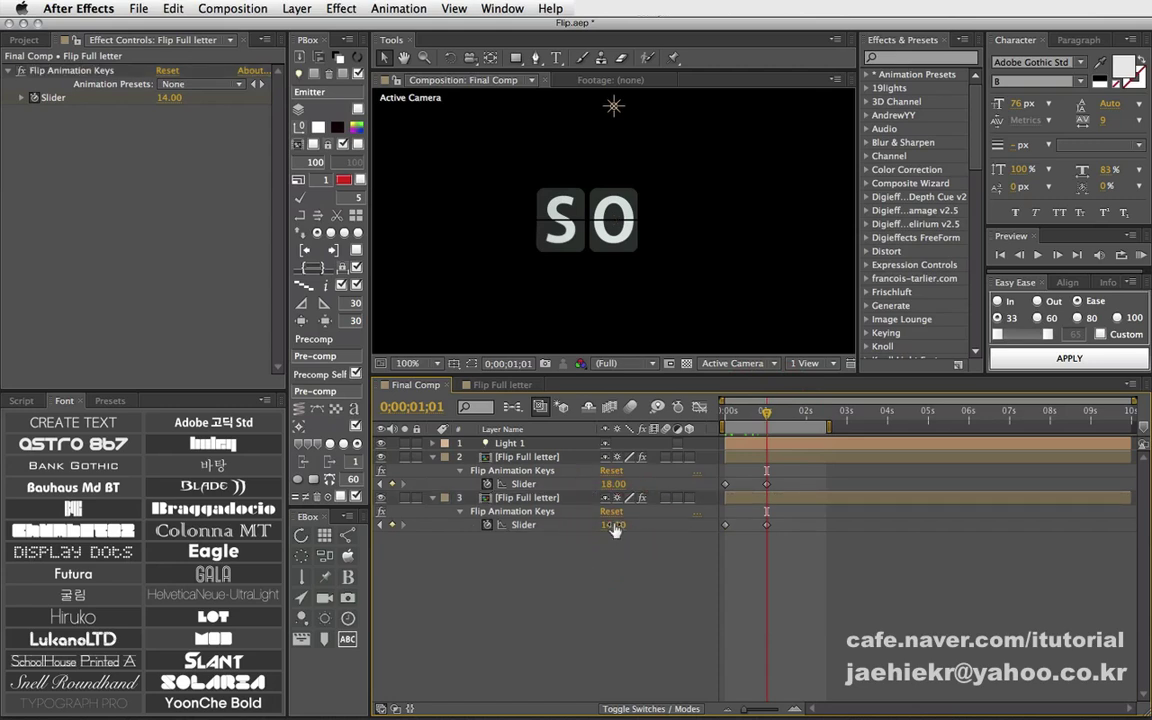
drag(612, 524, 720, 524)
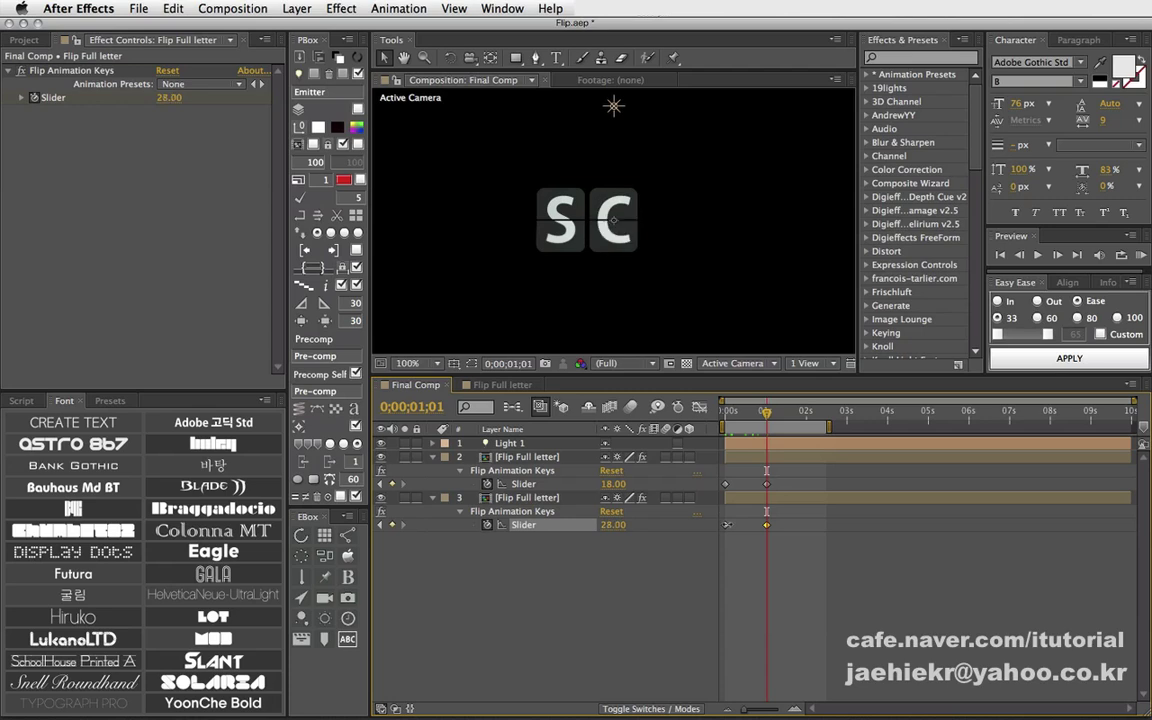
click(720, 522)
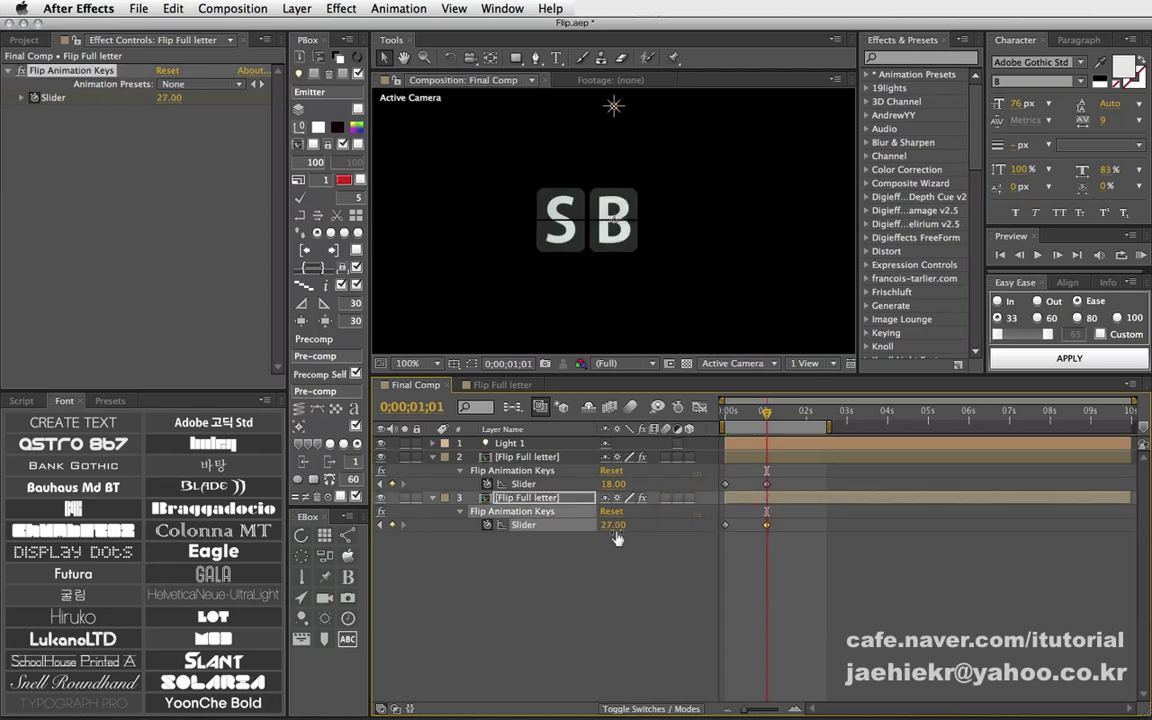
click(527, 497)
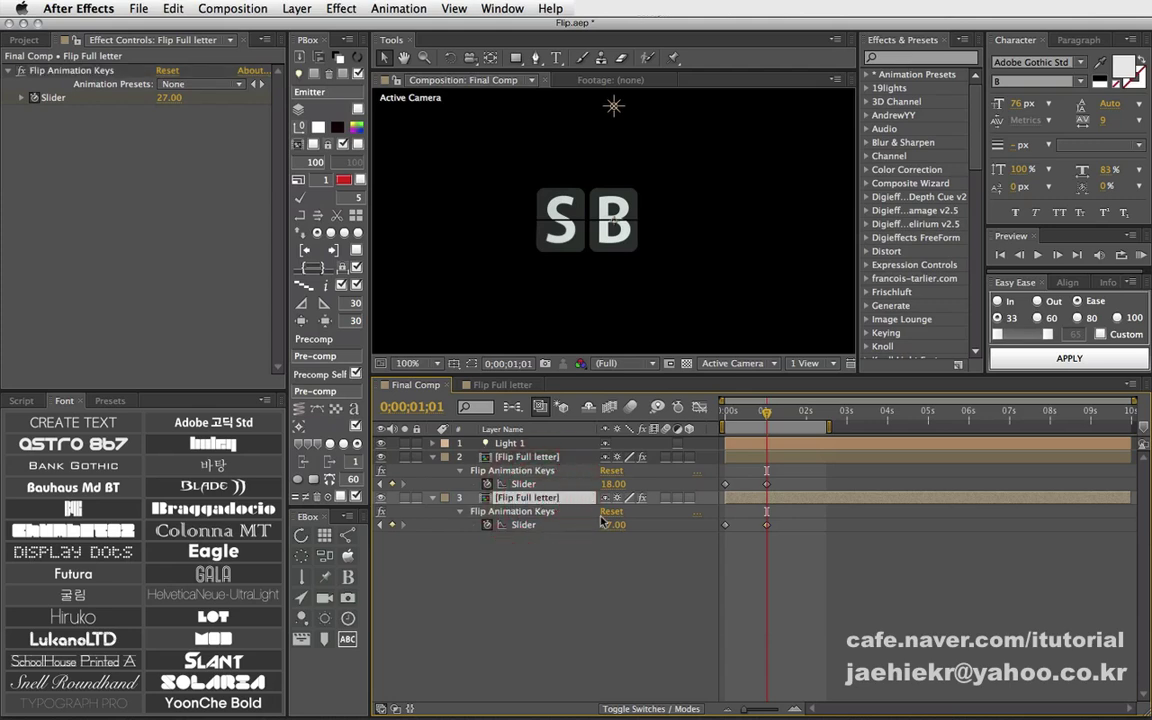
Duplicate the second tile's layer, place the copy right of SB, and return to frame 0.
key(ctrl+d)
click(555, 511)
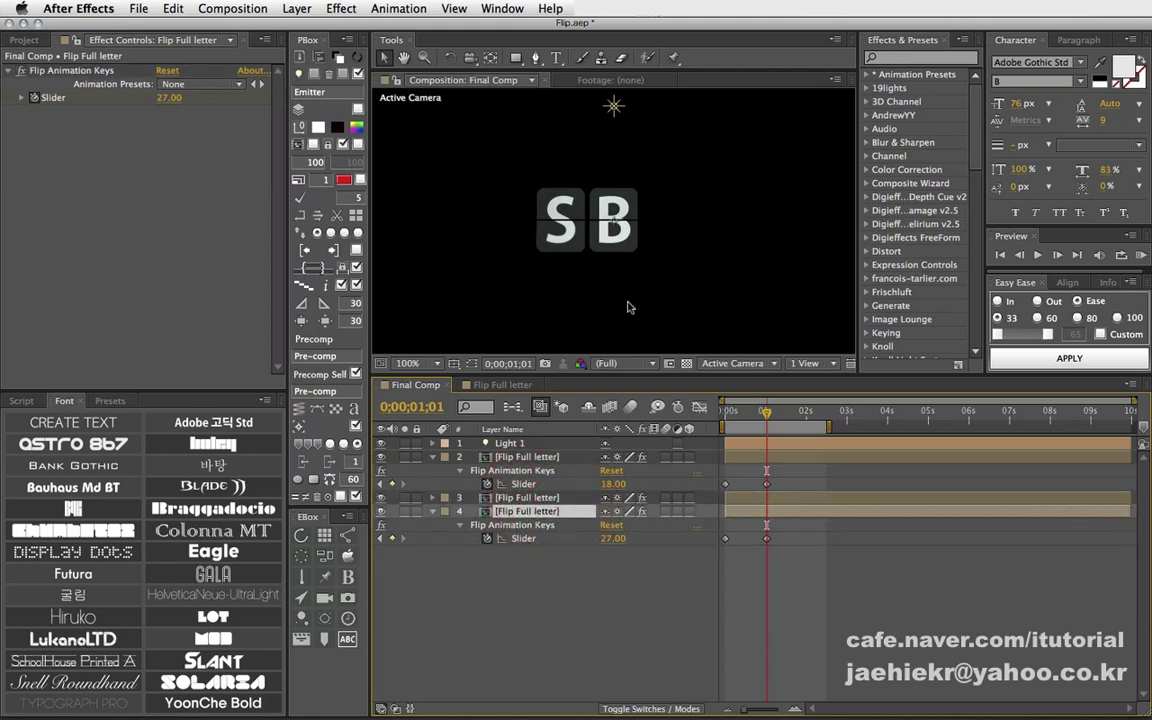
drag(630, 226, 678, 238)
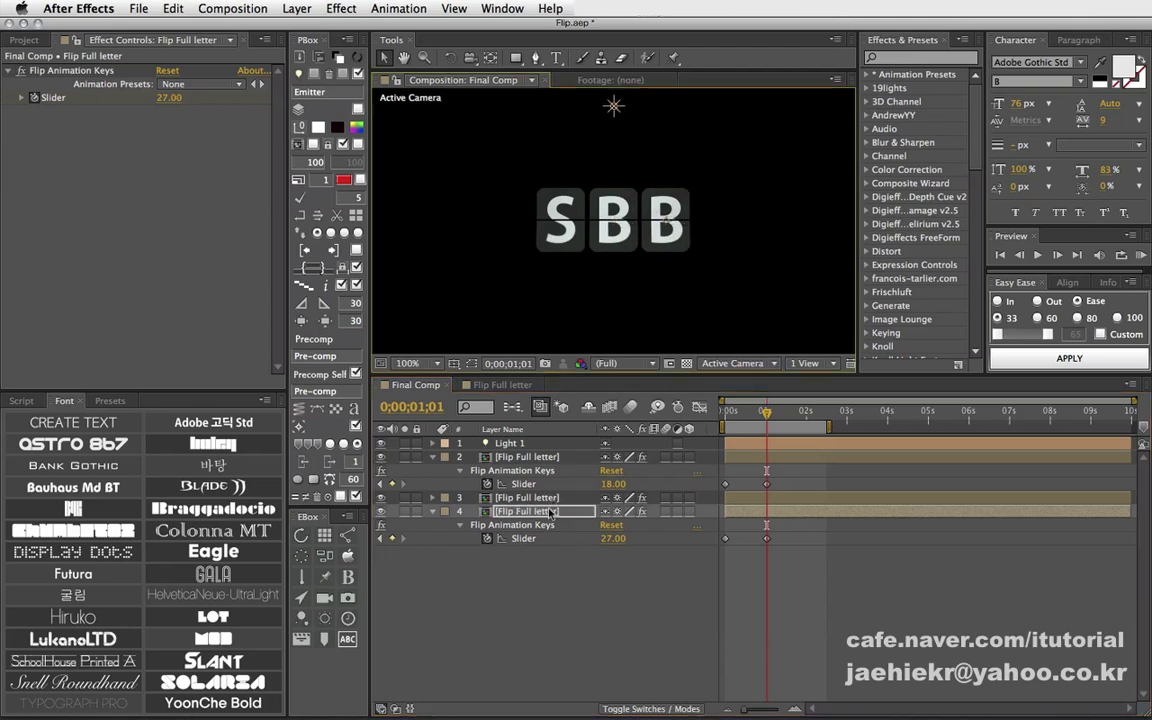
click(535, 511)
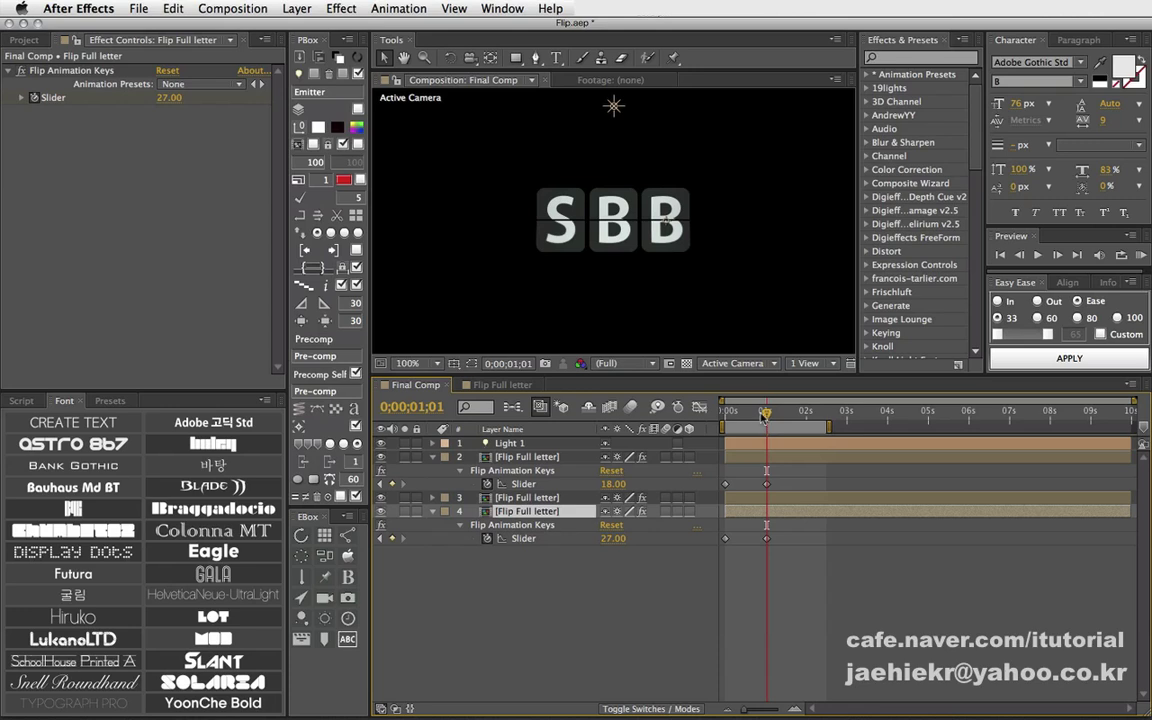
drag(765, 415, 725, 411)
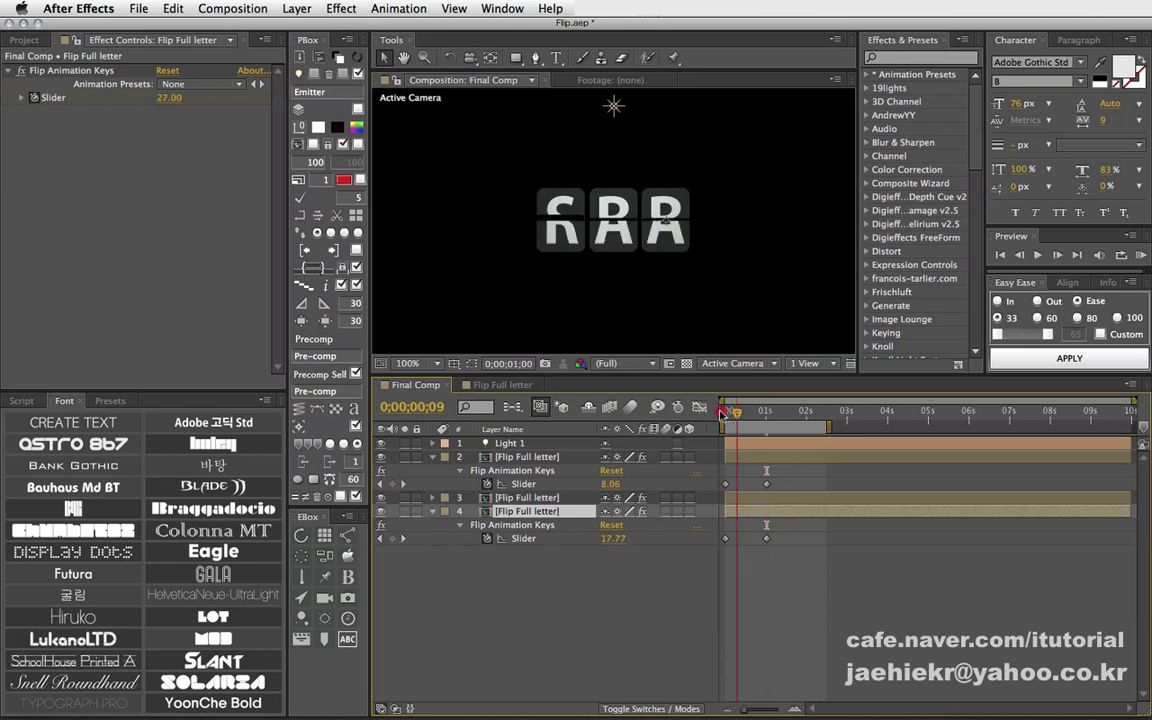
Key the third tile's Slider at 20 (U) on frame 0 and 44.00 (S) at 0;00;01;01.
click(611, 539)
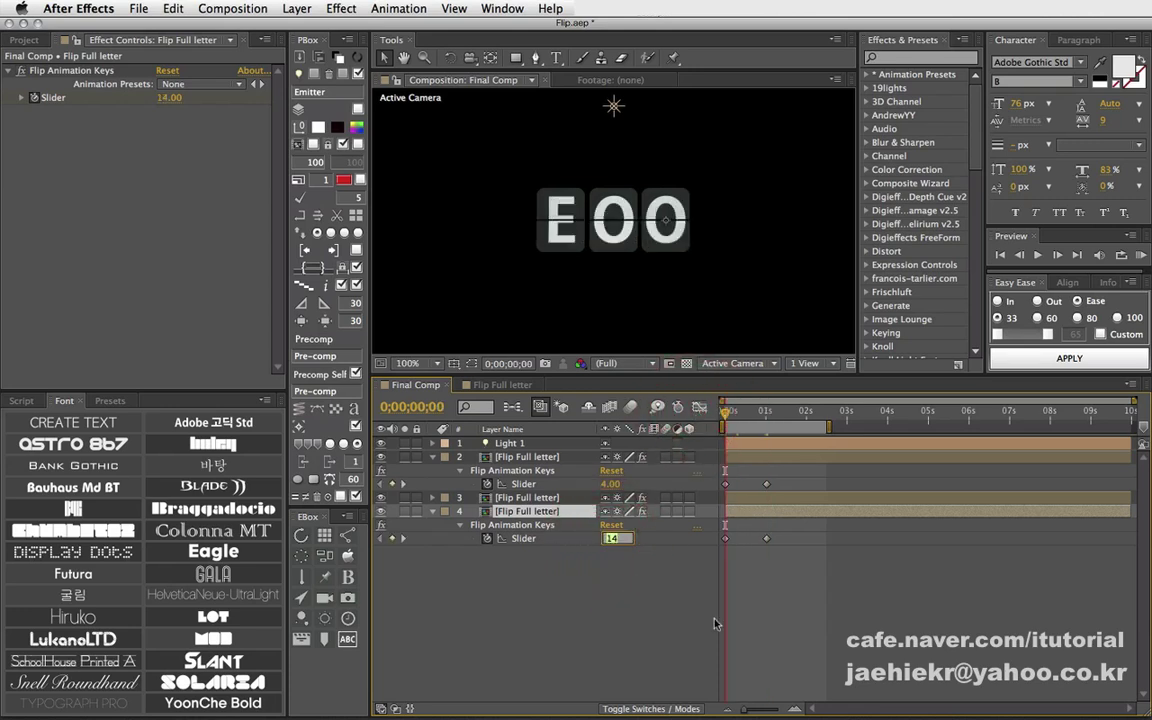
text(20)
key(Return)
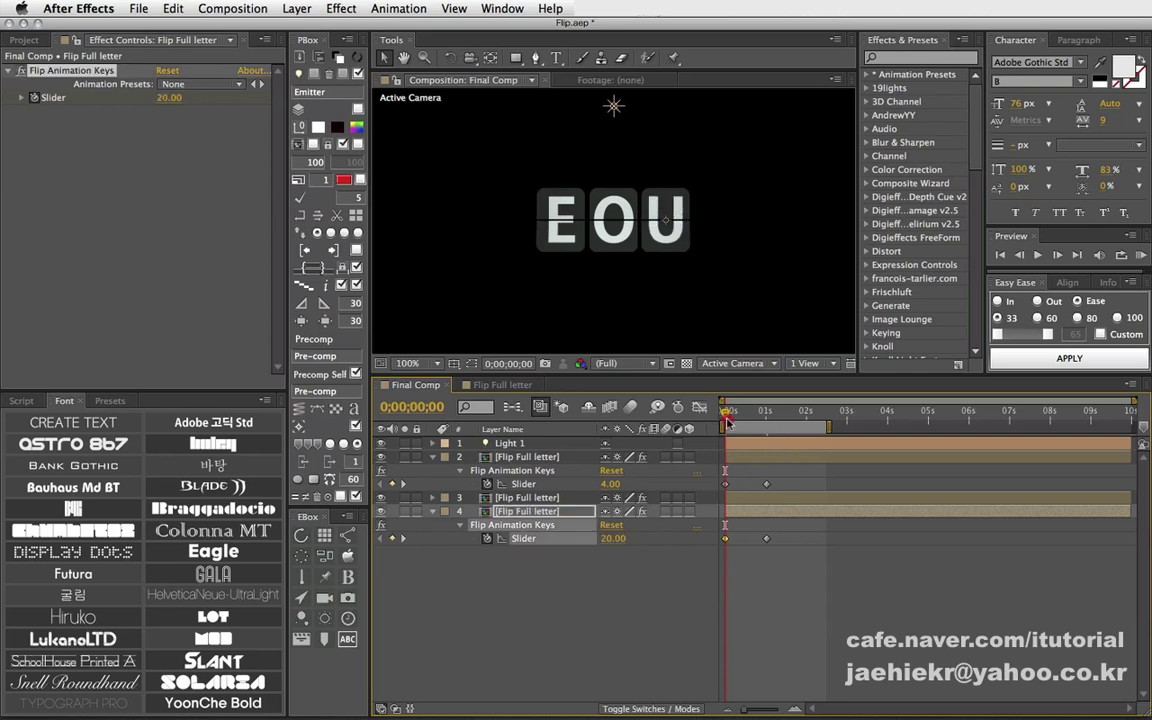
drag(727, 415, 766, 411)
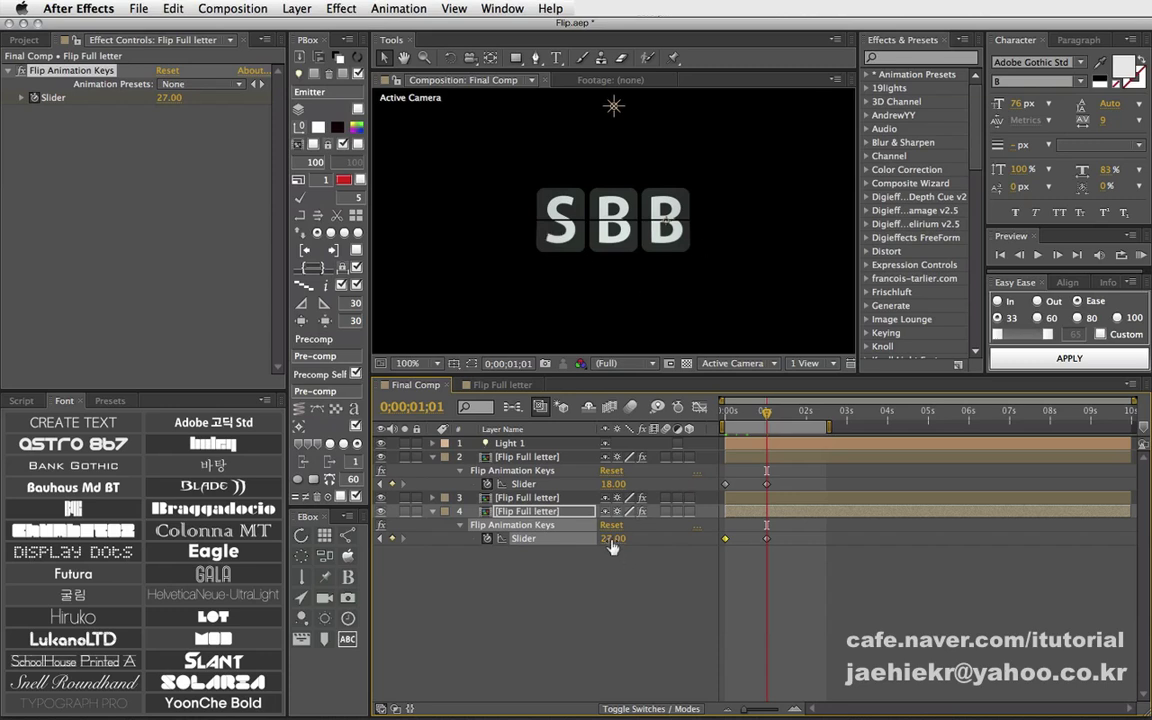
drag(617, 538, 681, 539)
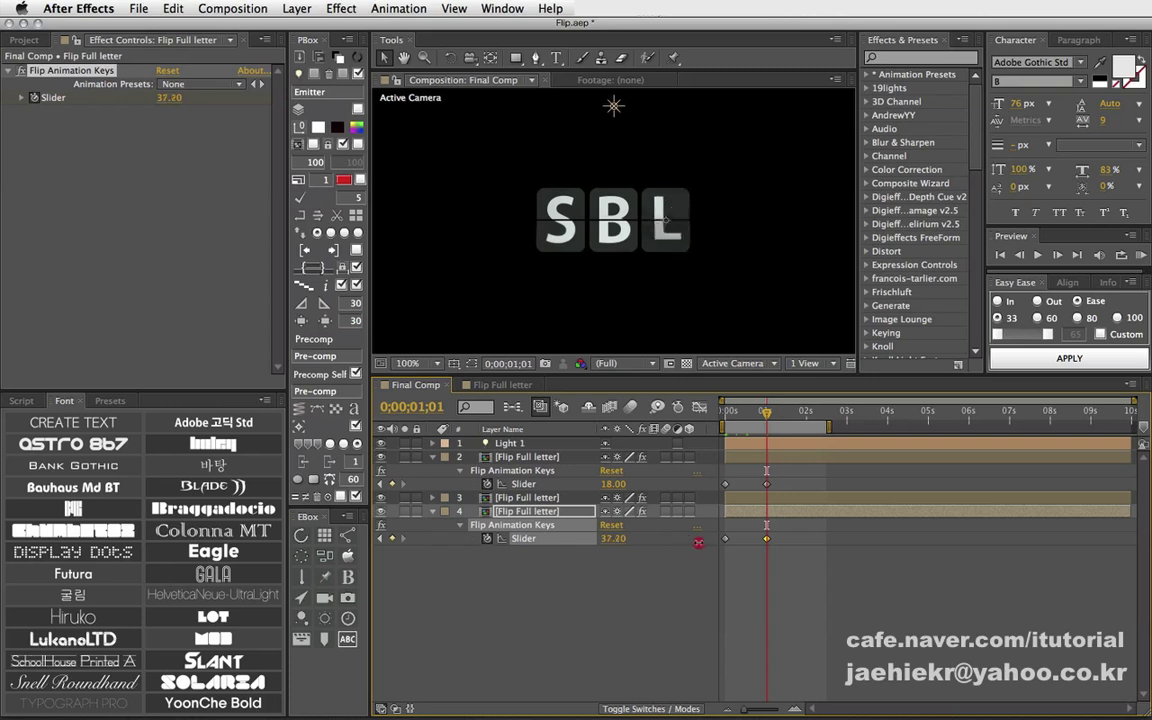
drag(681, 539, 751, 540)
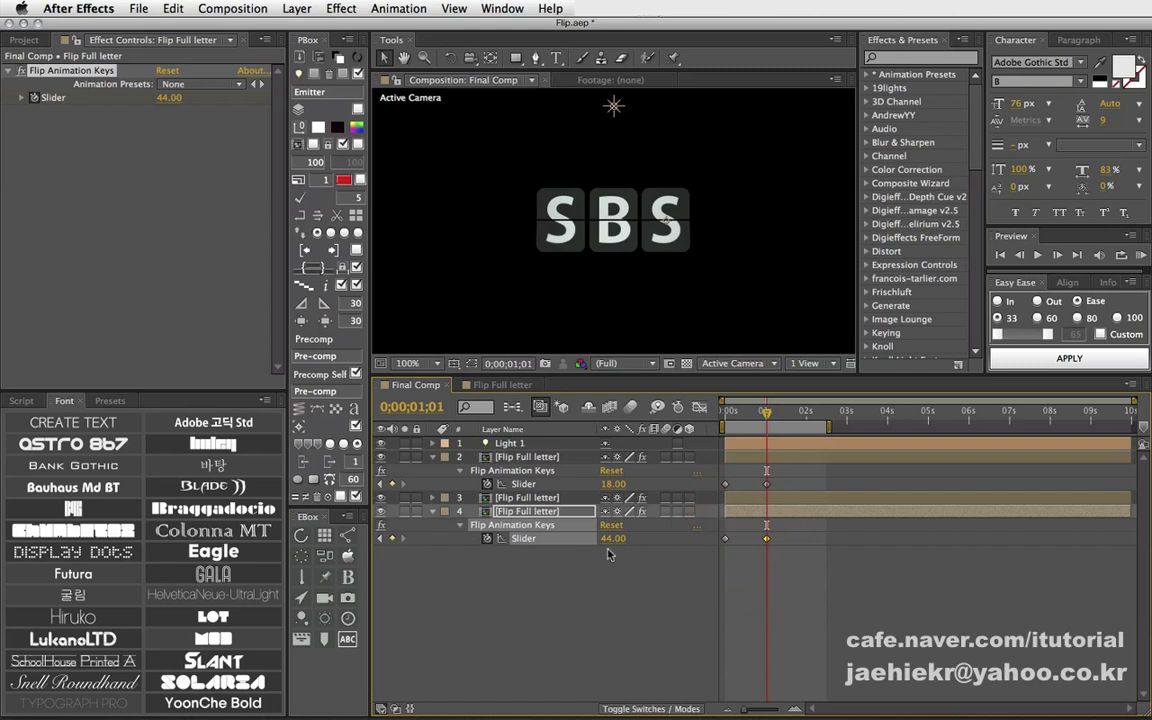
click(646, 611)
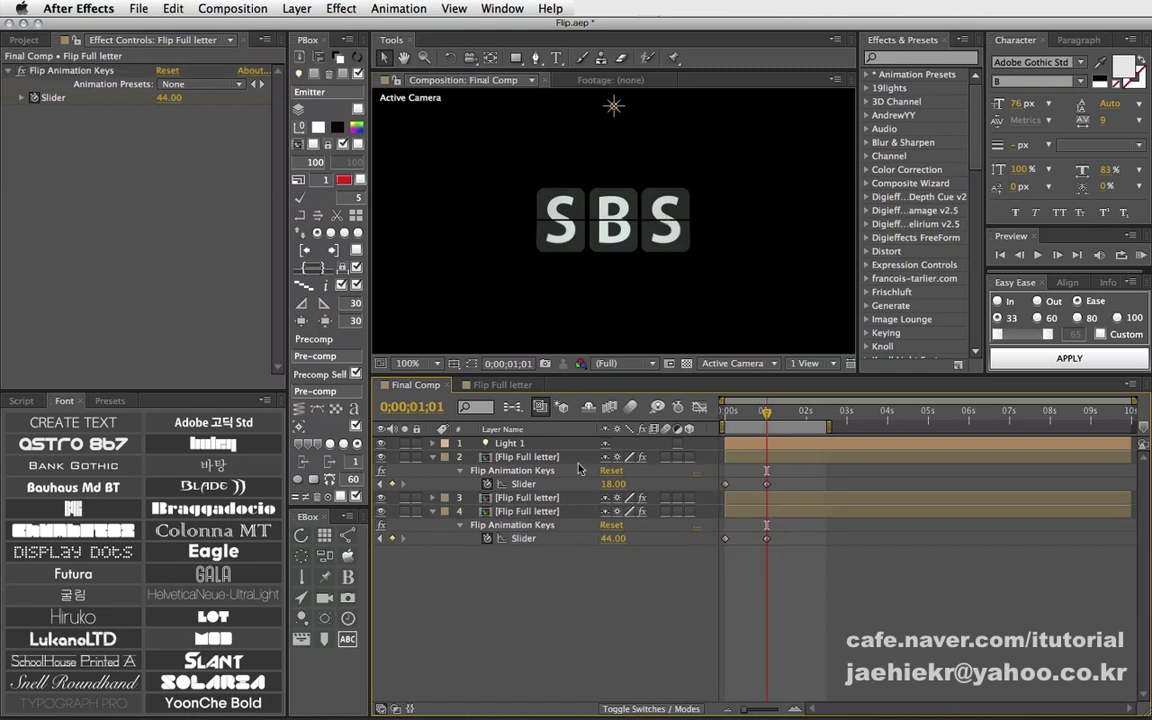
Reveal the second tile's Slider keyframes and shift the ending keyframes to slightly different frames.
click(528, 457)
click(527, 497)
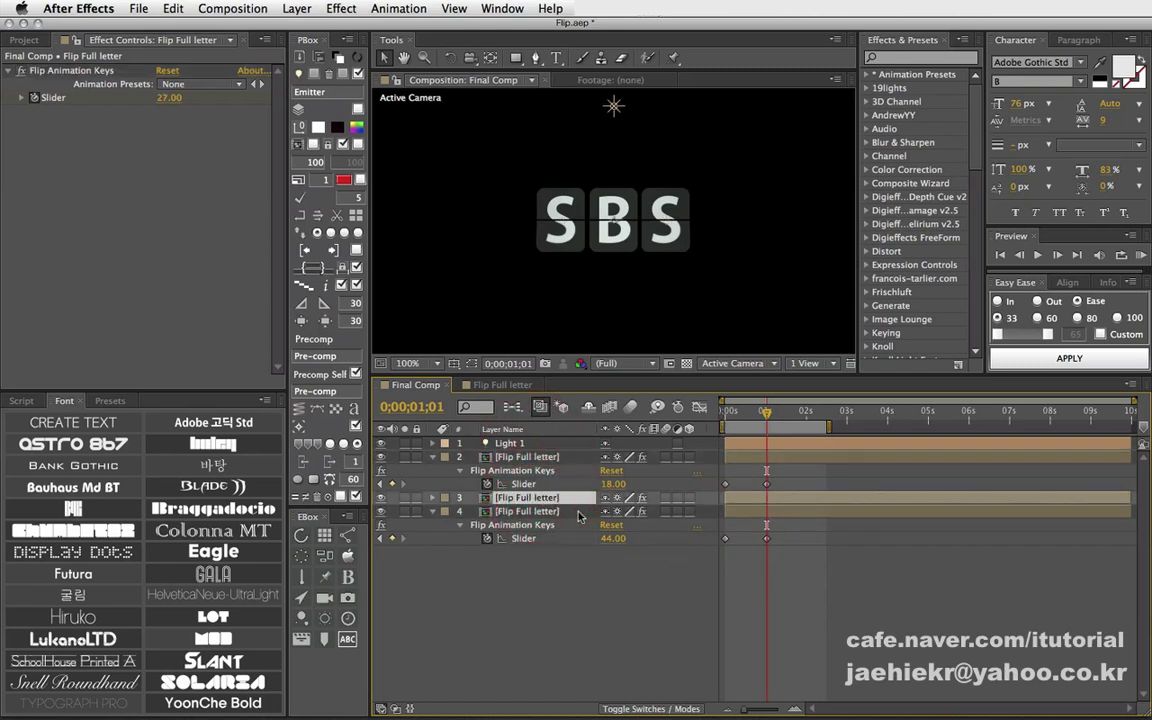
key(e)
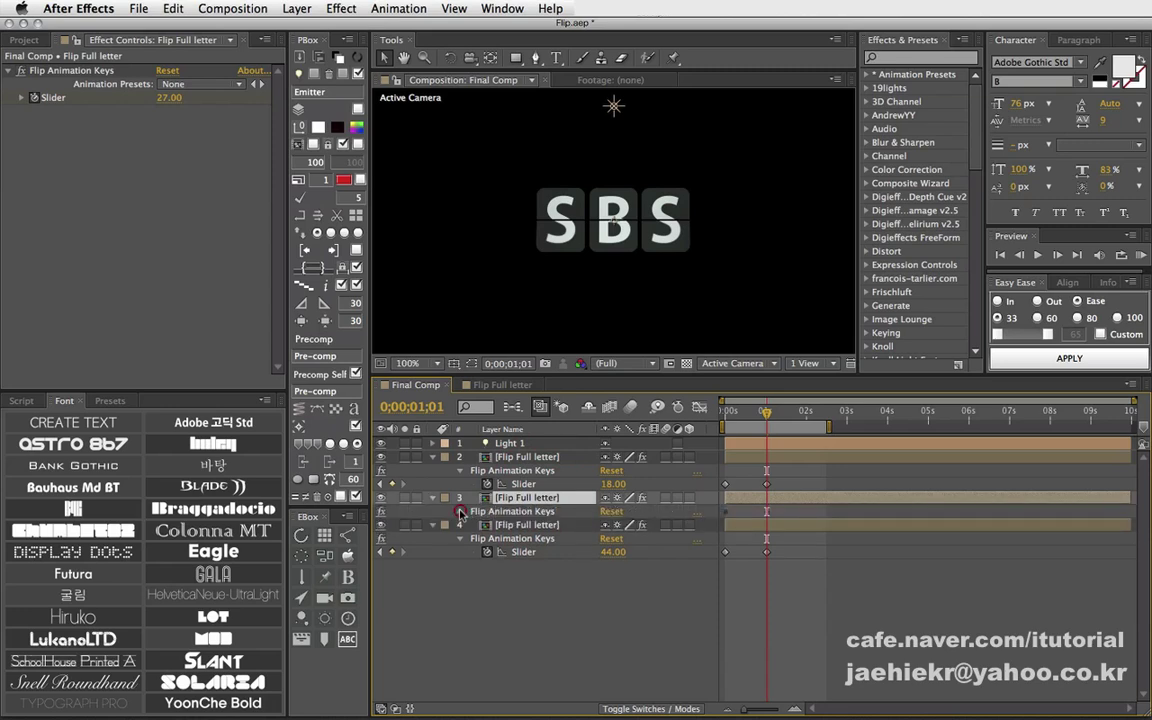
click(460, 511)
drag(763, 414, 758, 418)
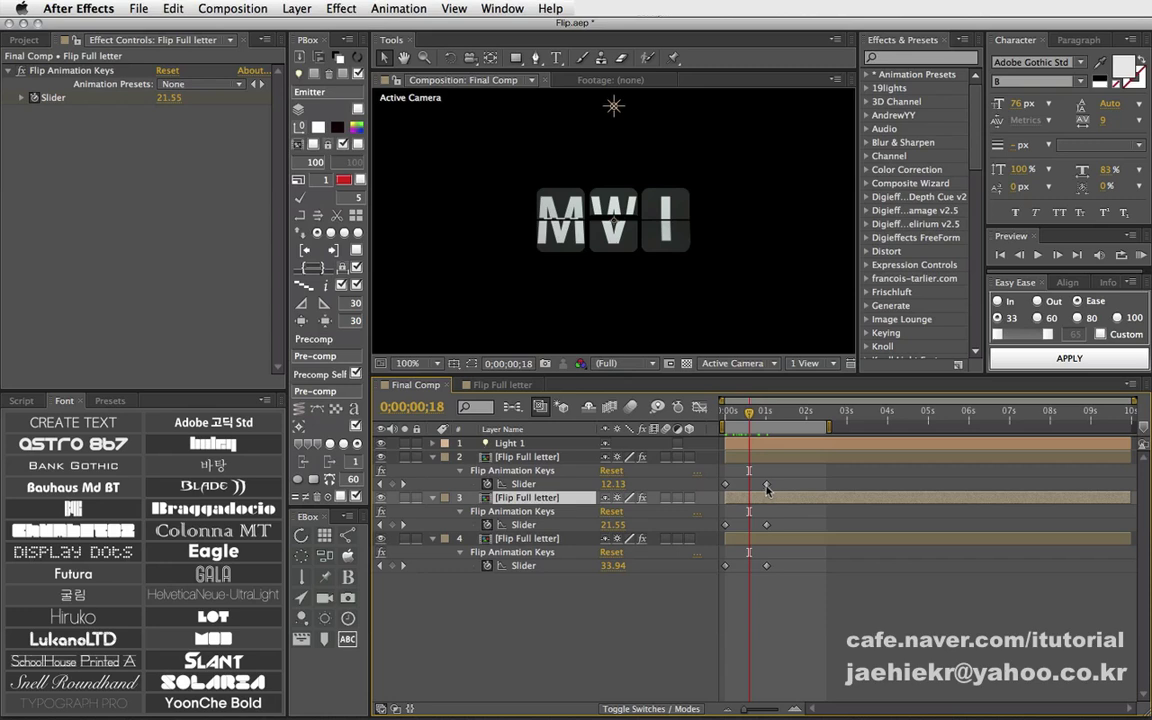
mouse_move(767, 486)
mouse_down()
mouse_move(770, 555)
mouse_move(757, 563)
mouse_up()
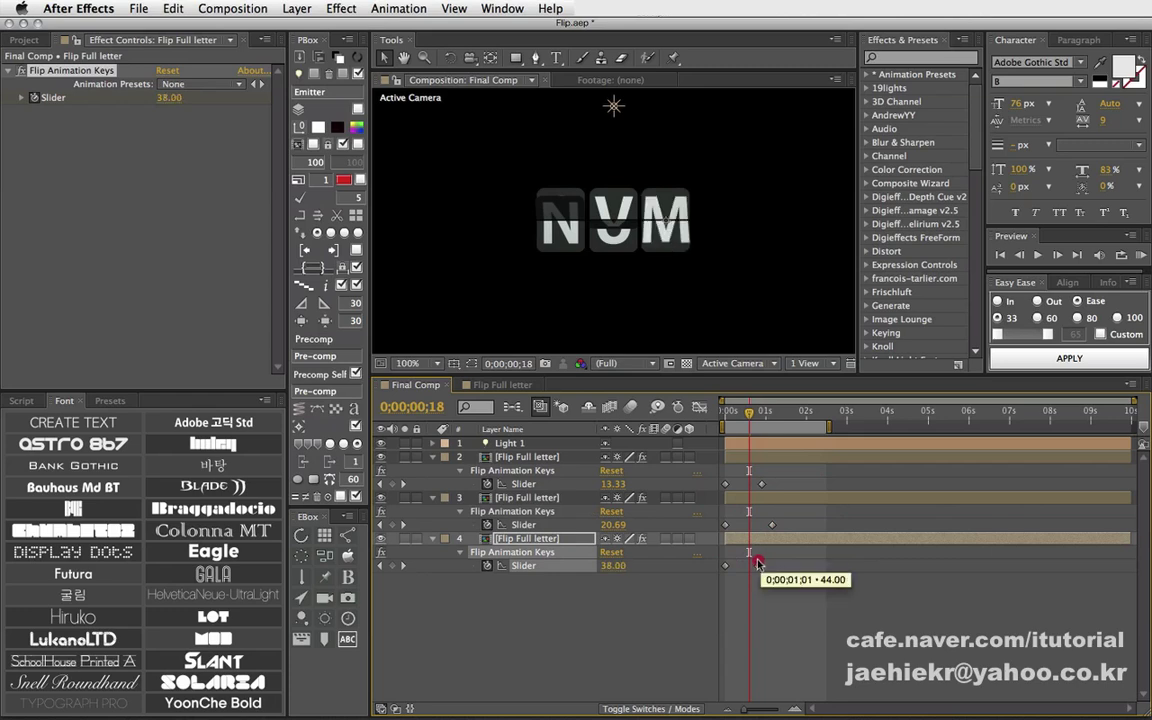
Apply Easy Ease In at strength 60 to all three tiles' ending keyframes.
drag(788, 470, 744, 585)
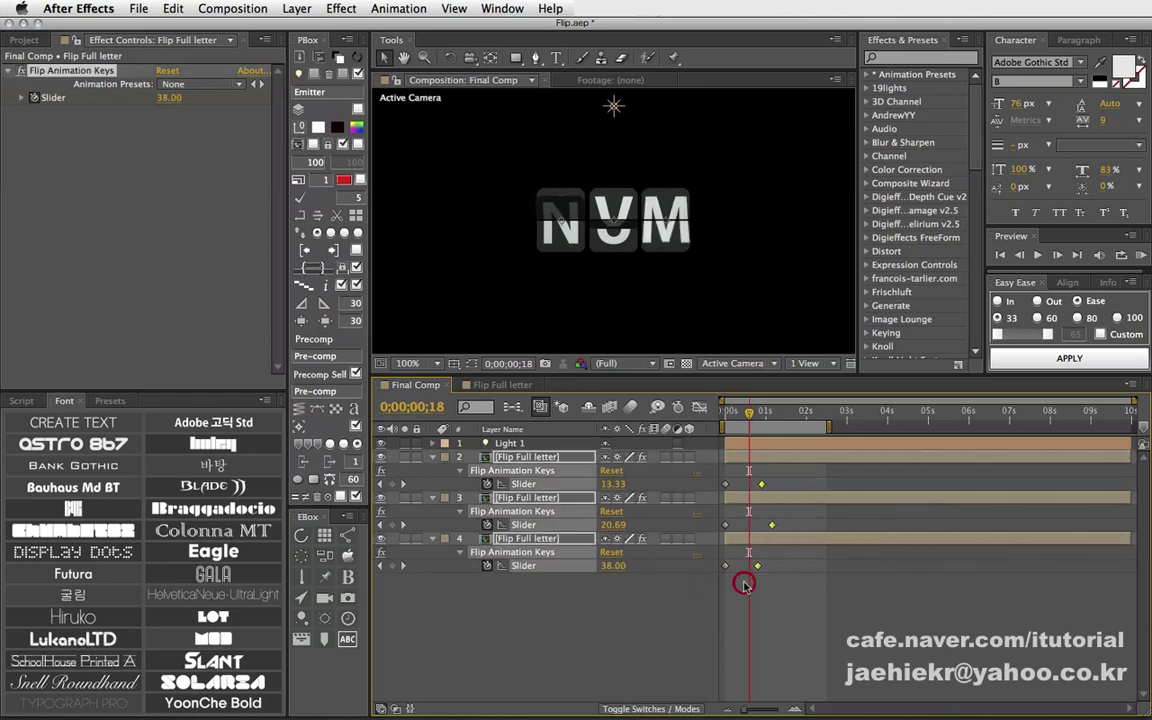
click(1039, 318)
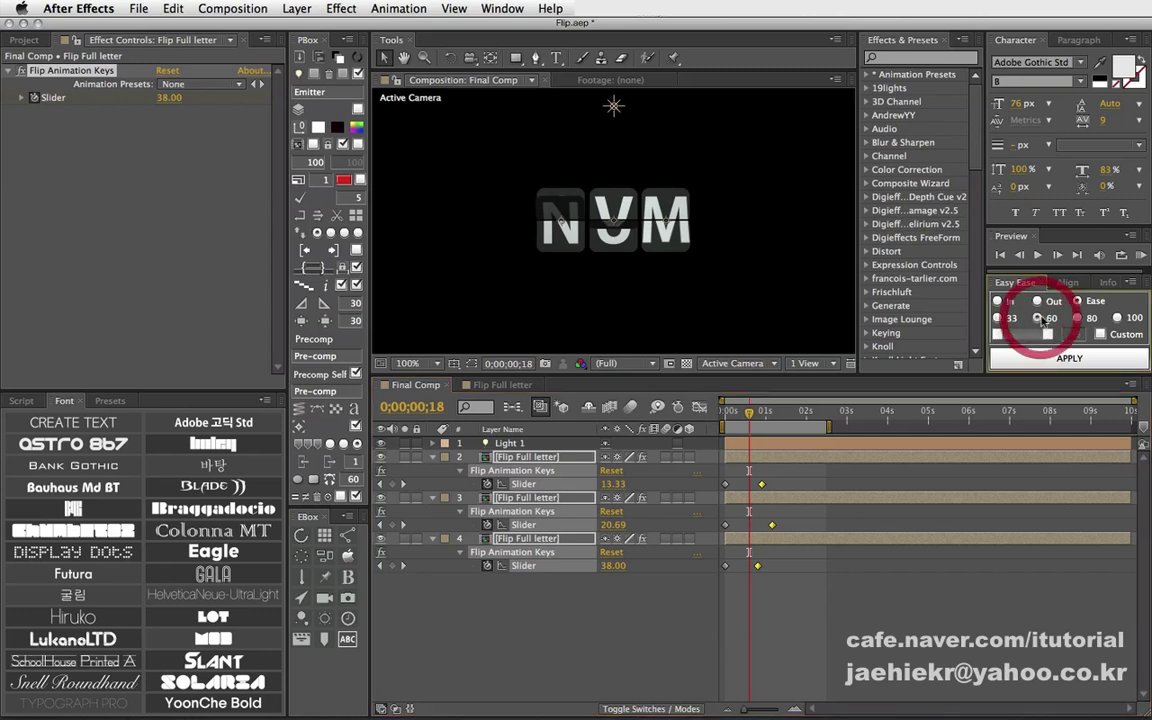
click(998, 302)
click(1105, 358)
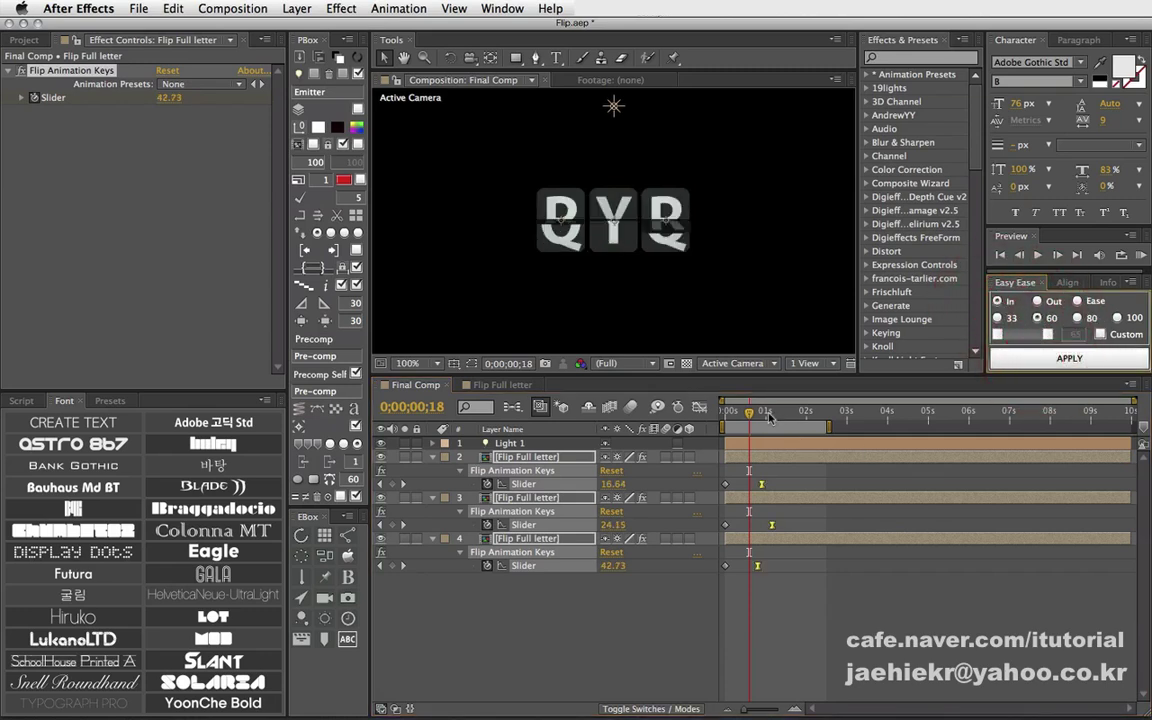
drag(770, 418, 719, 414)
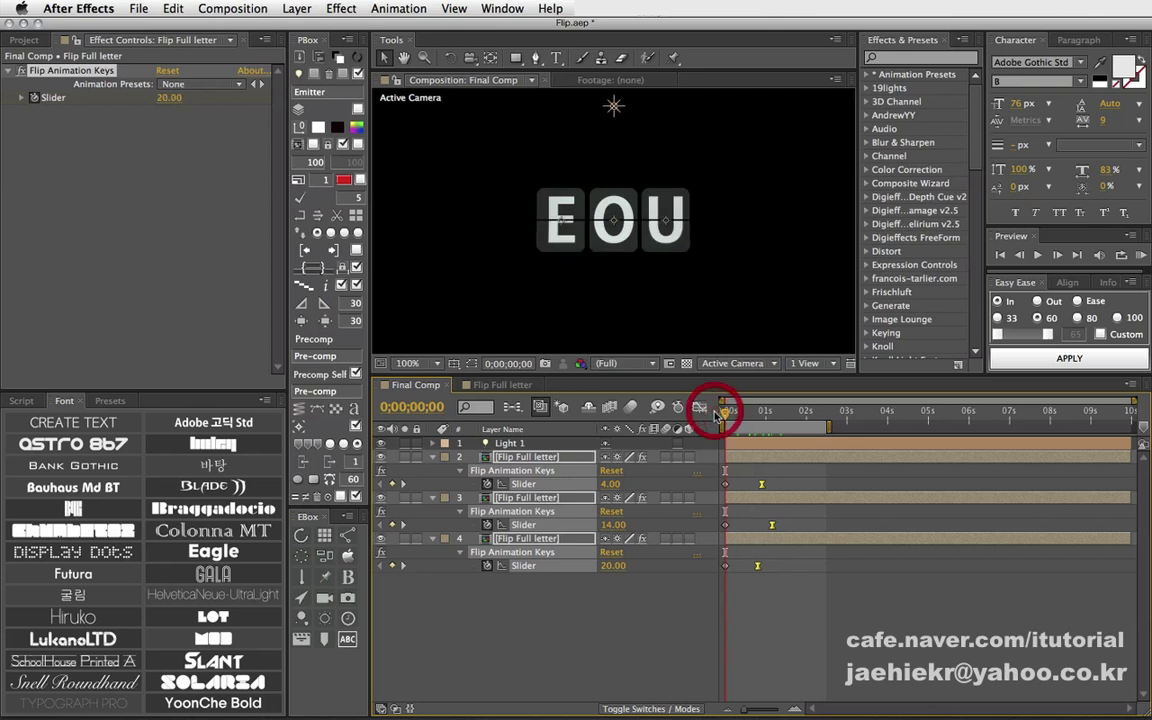
Enable composition motion blur, RAM-preview the SBS flip, and scrub mid-flip frames to check the blur.
click(630, 407)
click(663, 607)
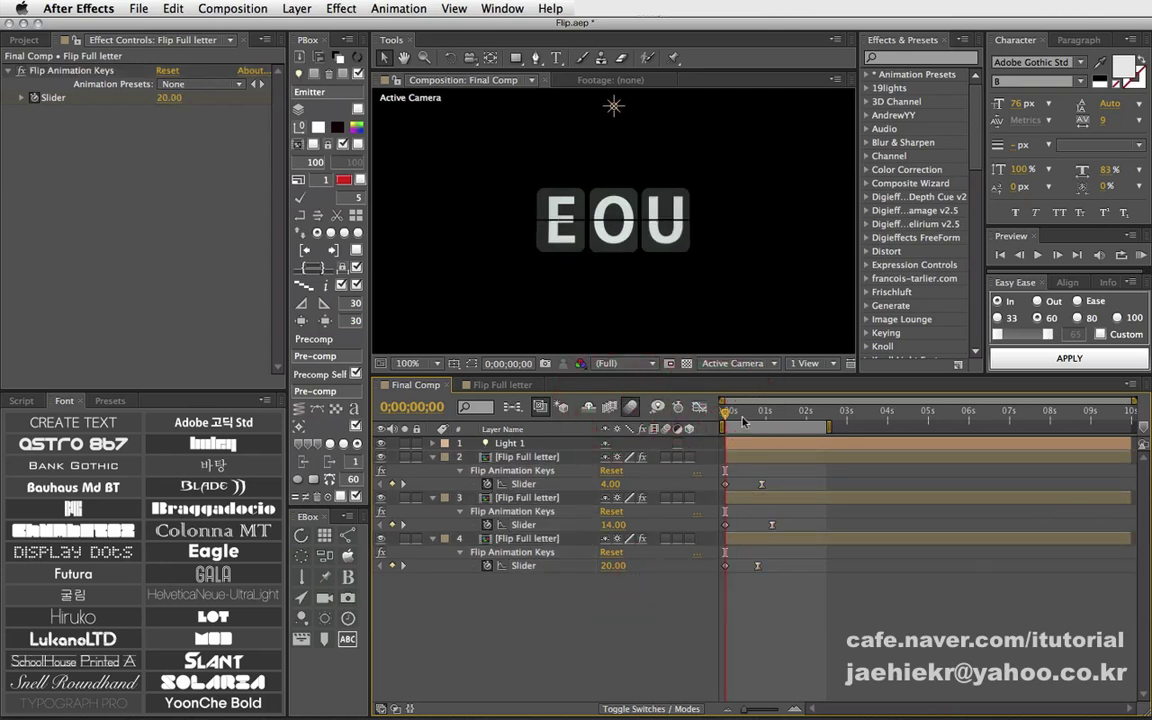
drag(728, 418, 738, 414)
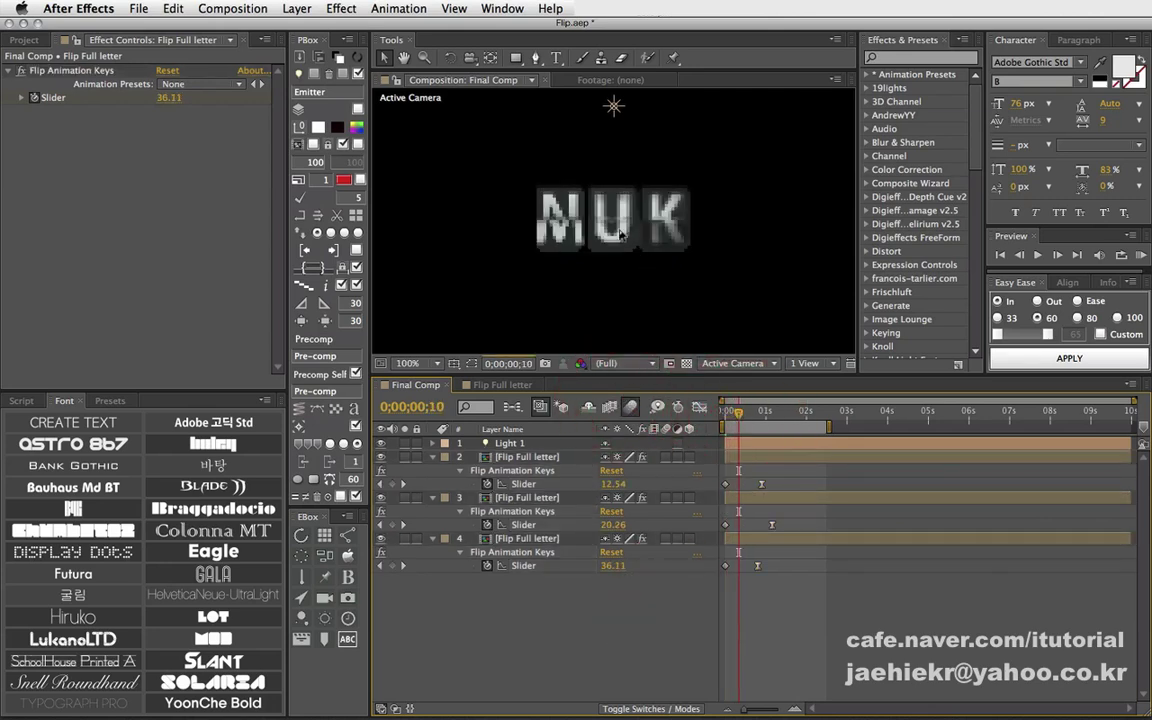
click(1140, 254)
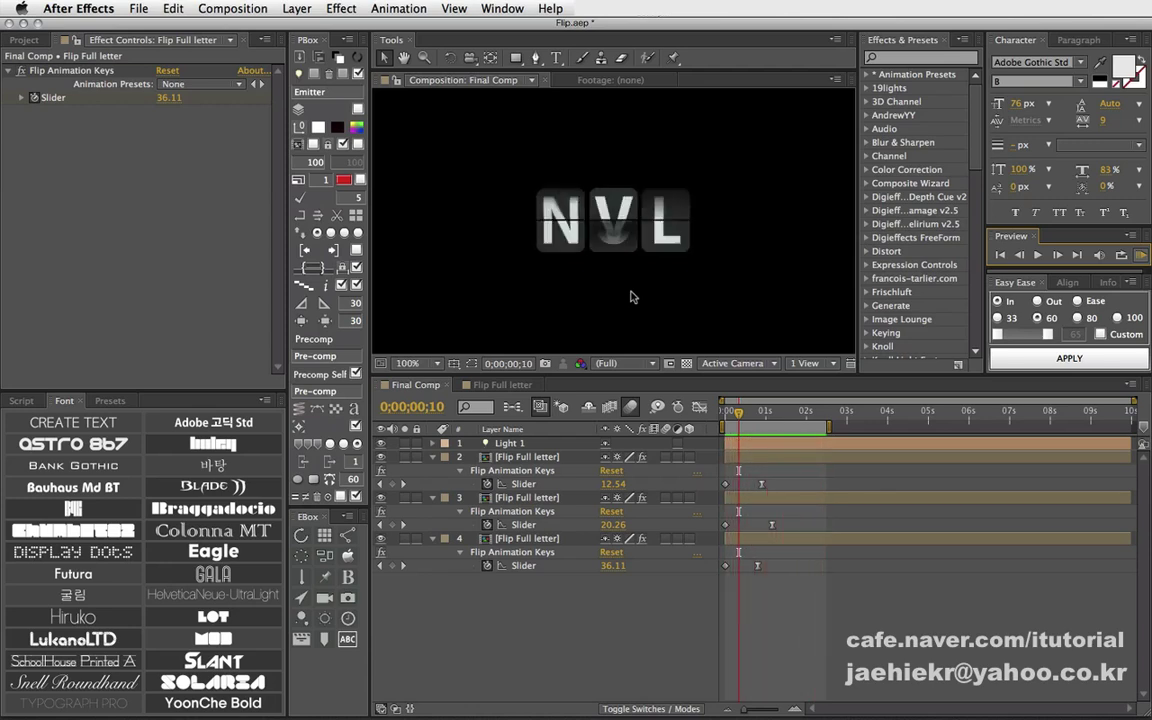
key(space)
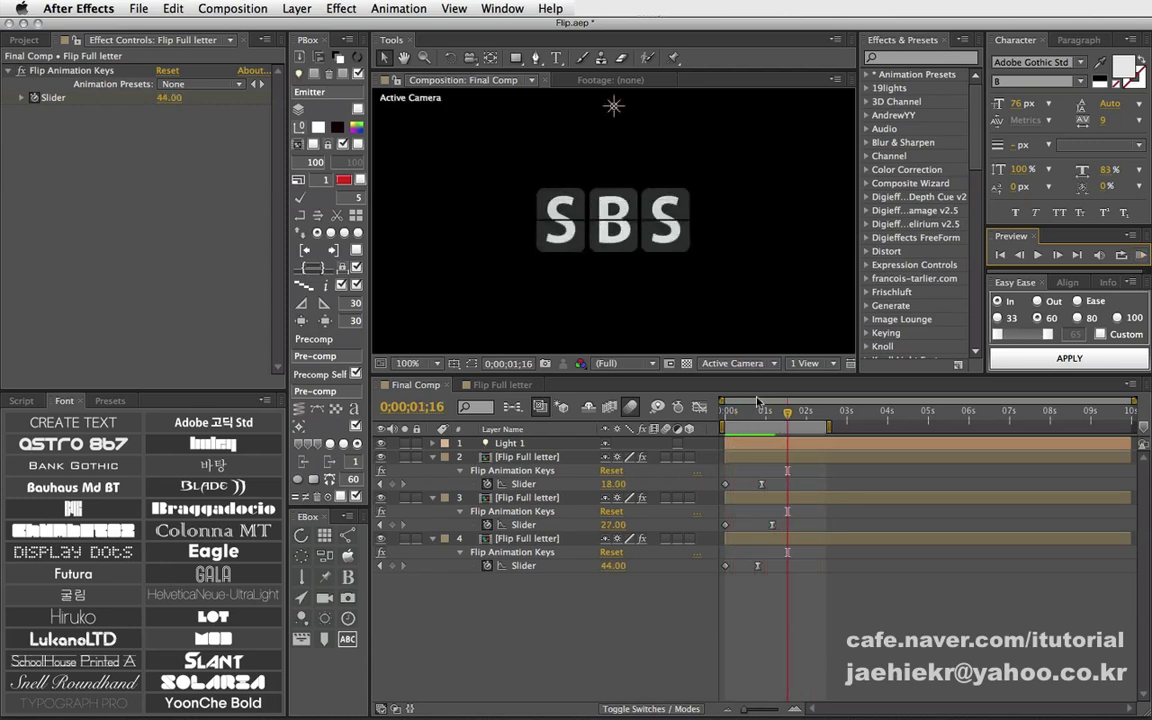
drag(763, 419, 772, 414)
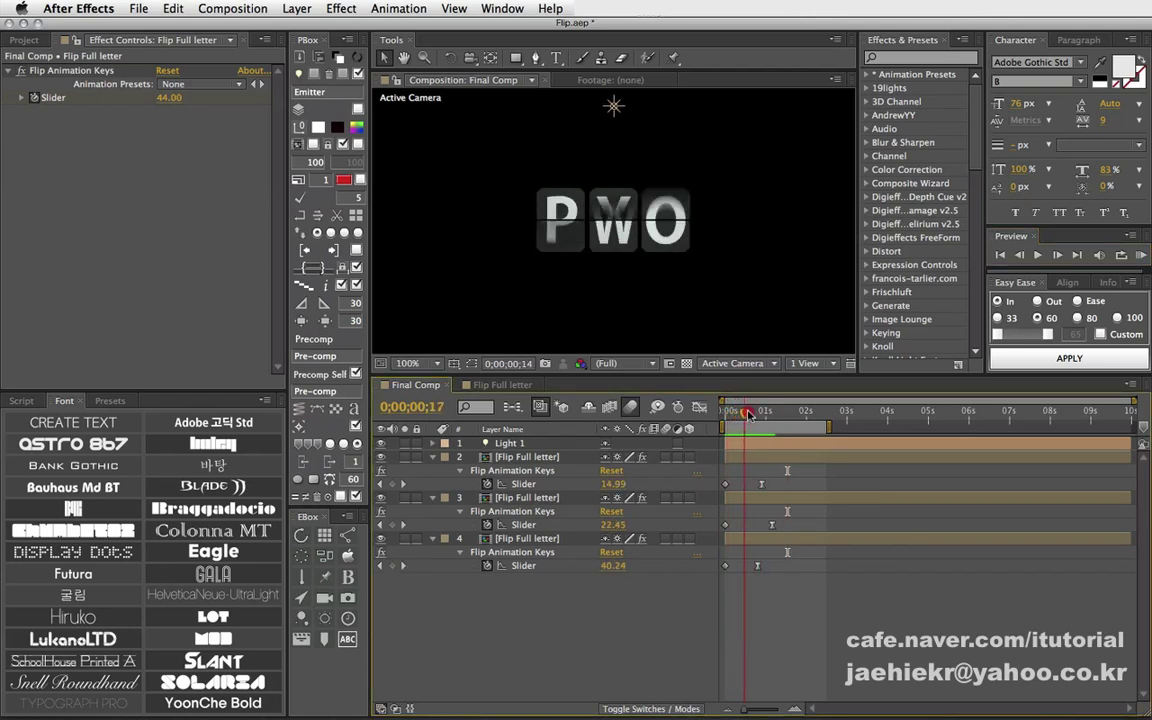
drag(772, 414, 754, 414)
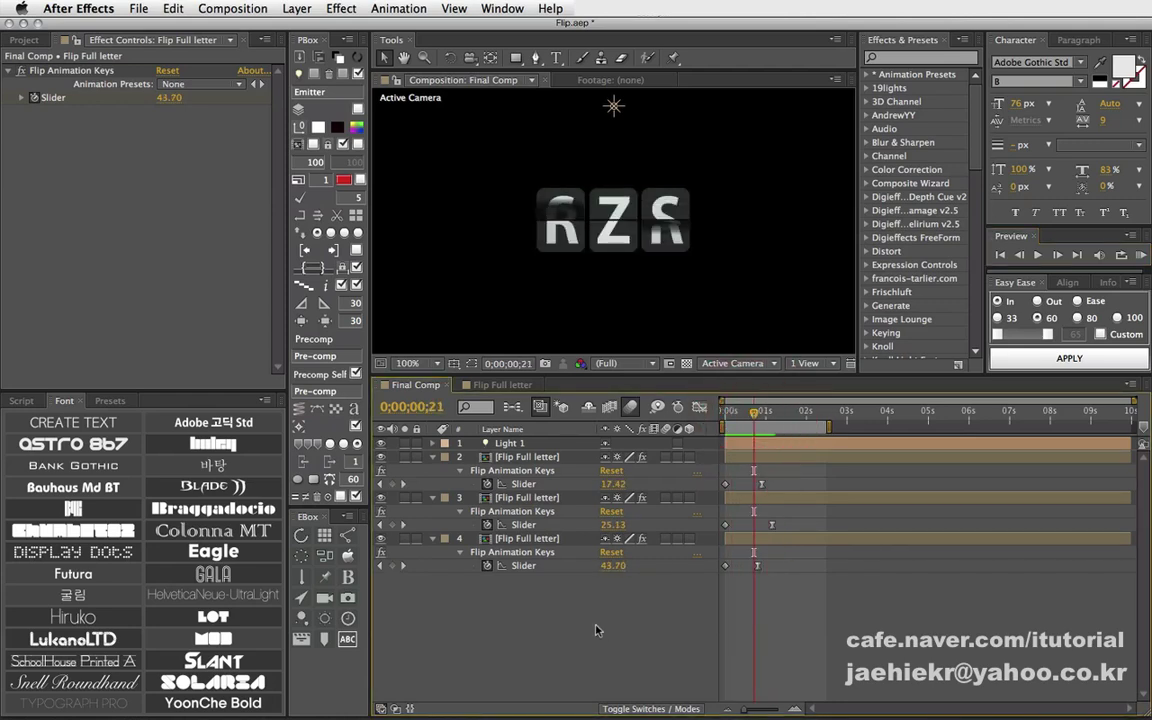